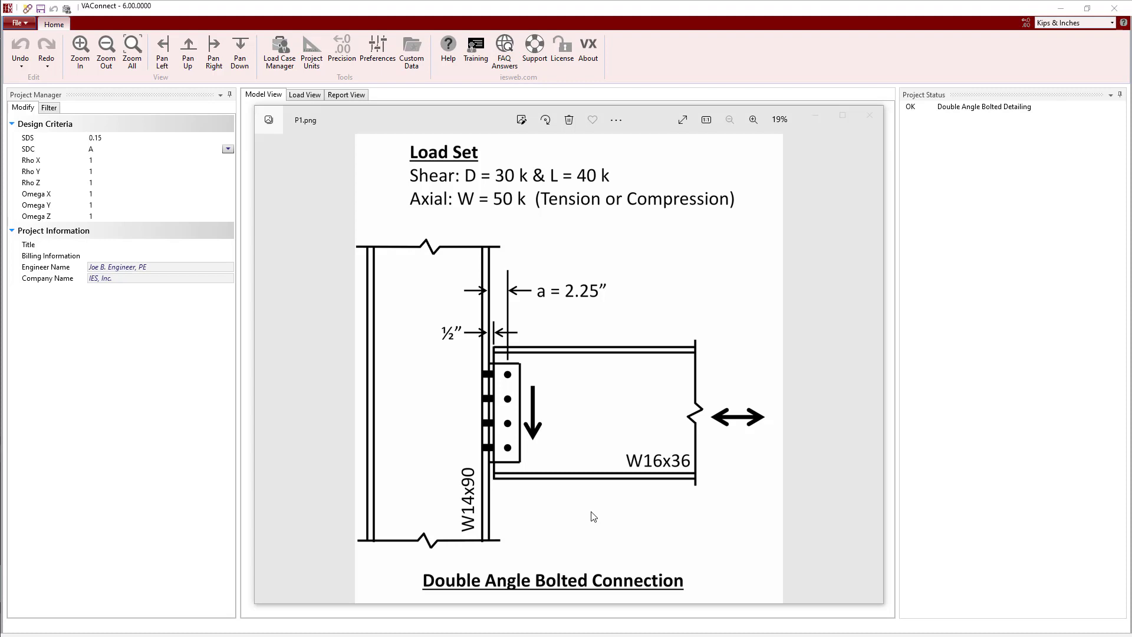
- Assign the AISC W16X36 shape to the supported beam
left_click(869, 116)
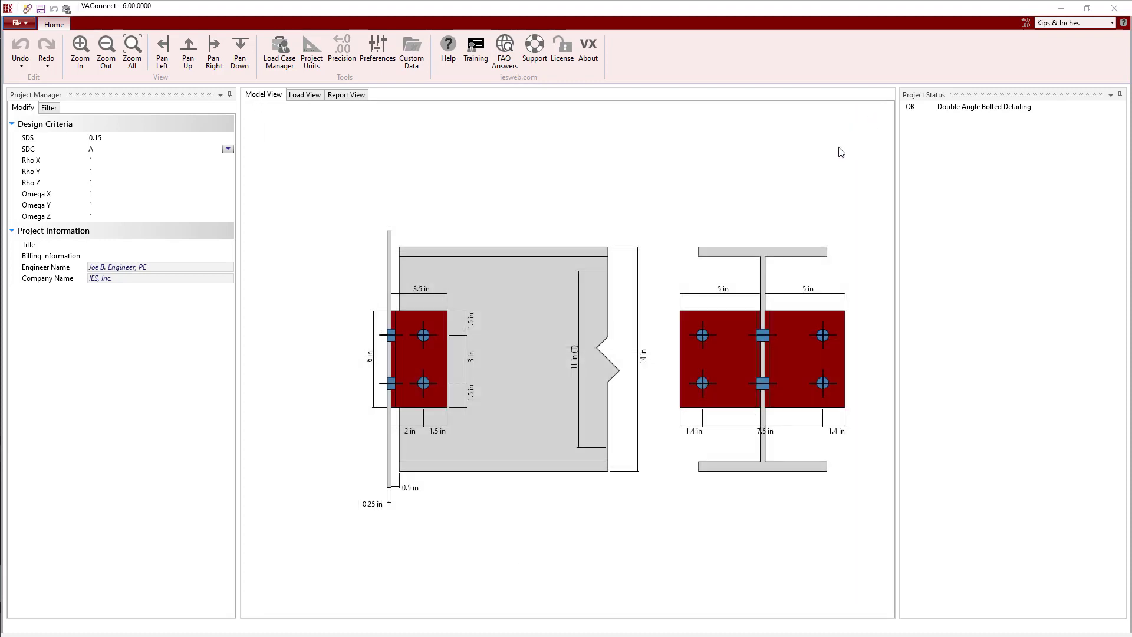
left_click(551, 310)
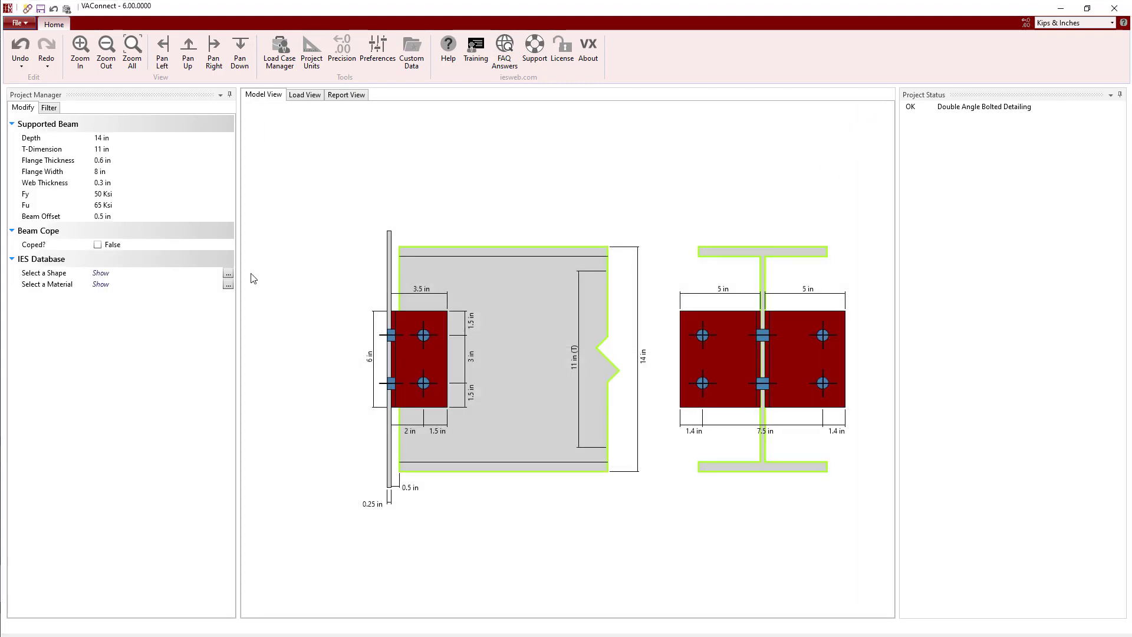
left_click(228, 274)
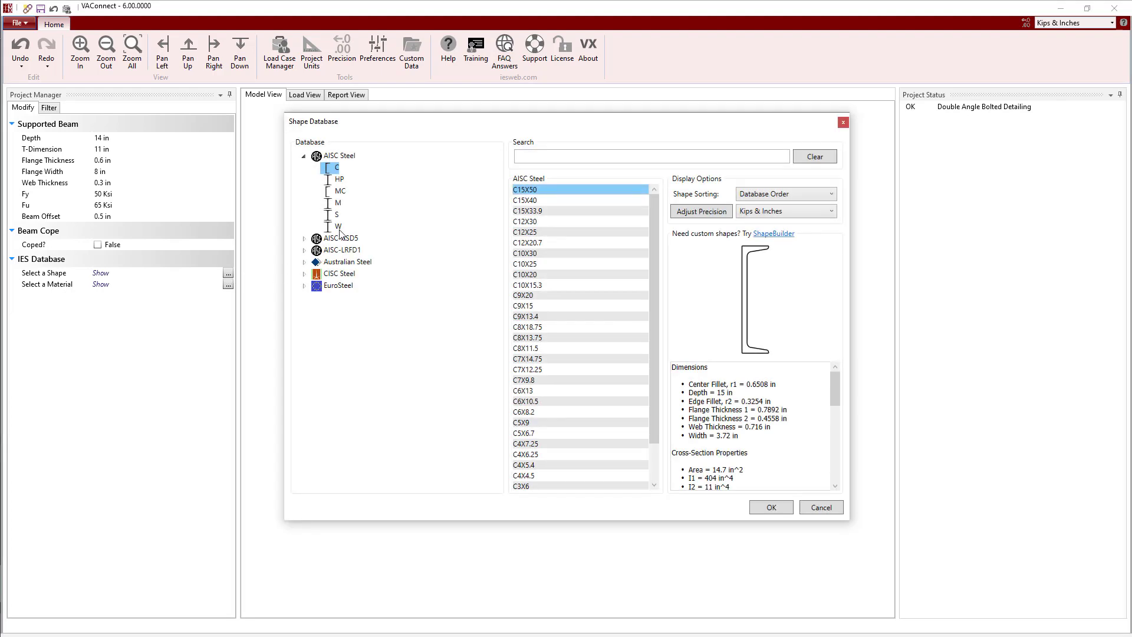
left_click(338, 227)
left_click_drag(654, 231, 646, 376)
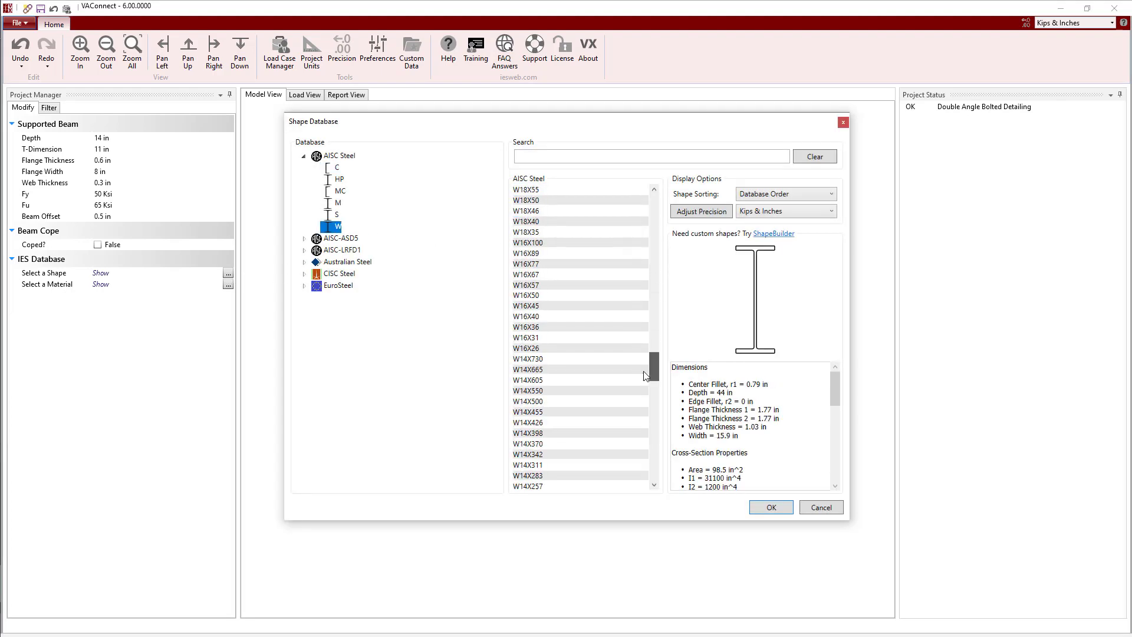
left_click(551, 327)
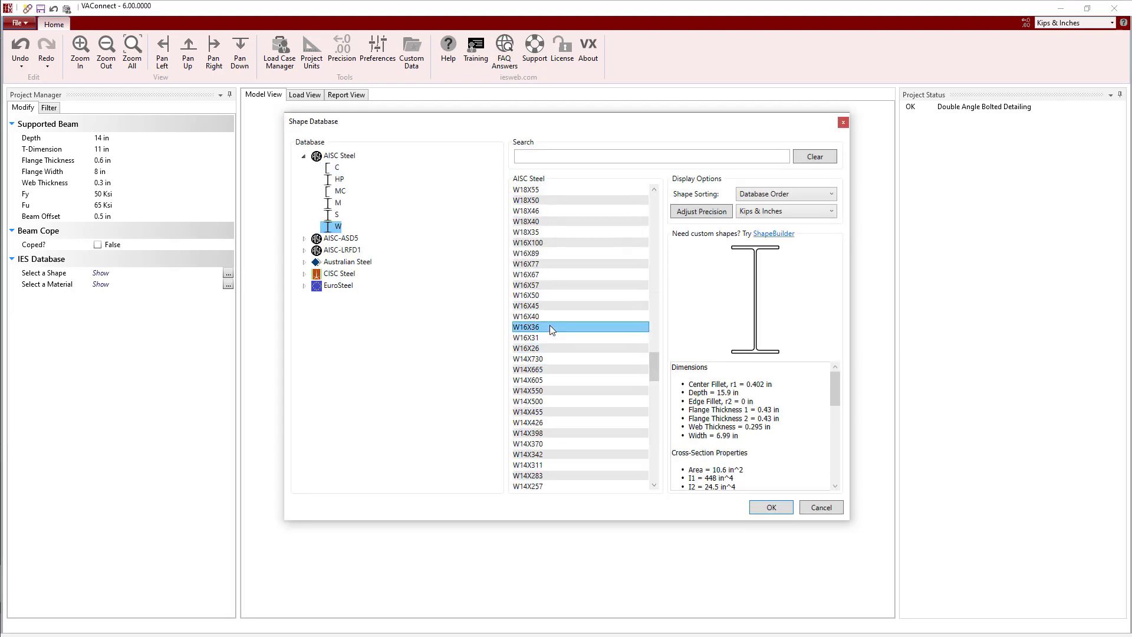
left_click(768, 508)
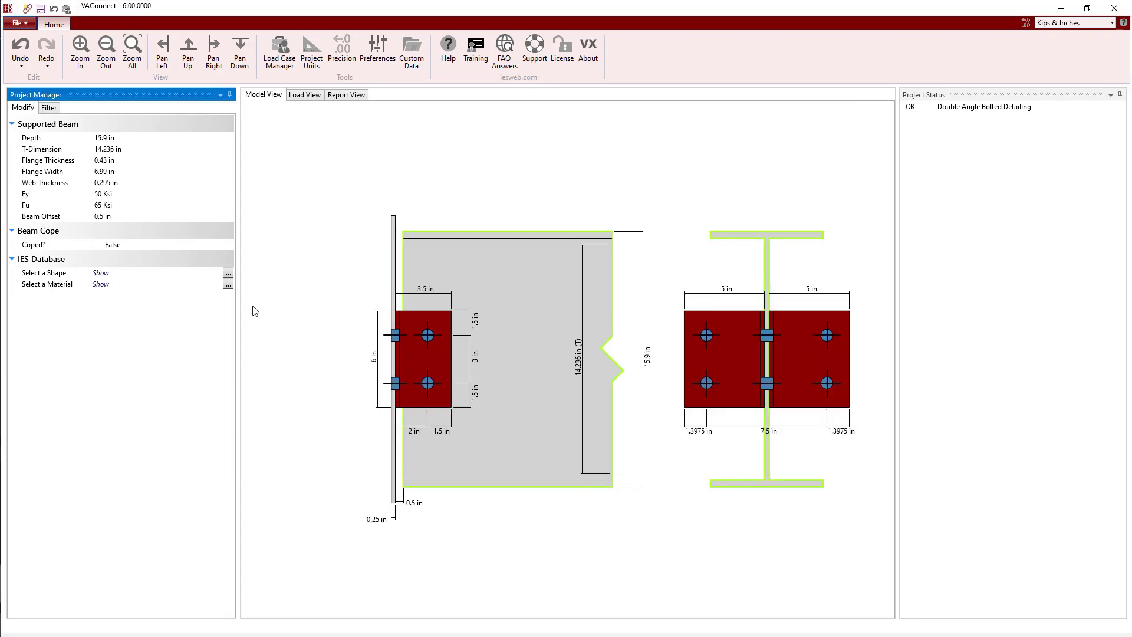
- Set the beam material to ASTM A992 Grade 50 steel
left_click(228, 285)
left_click(531, 249)
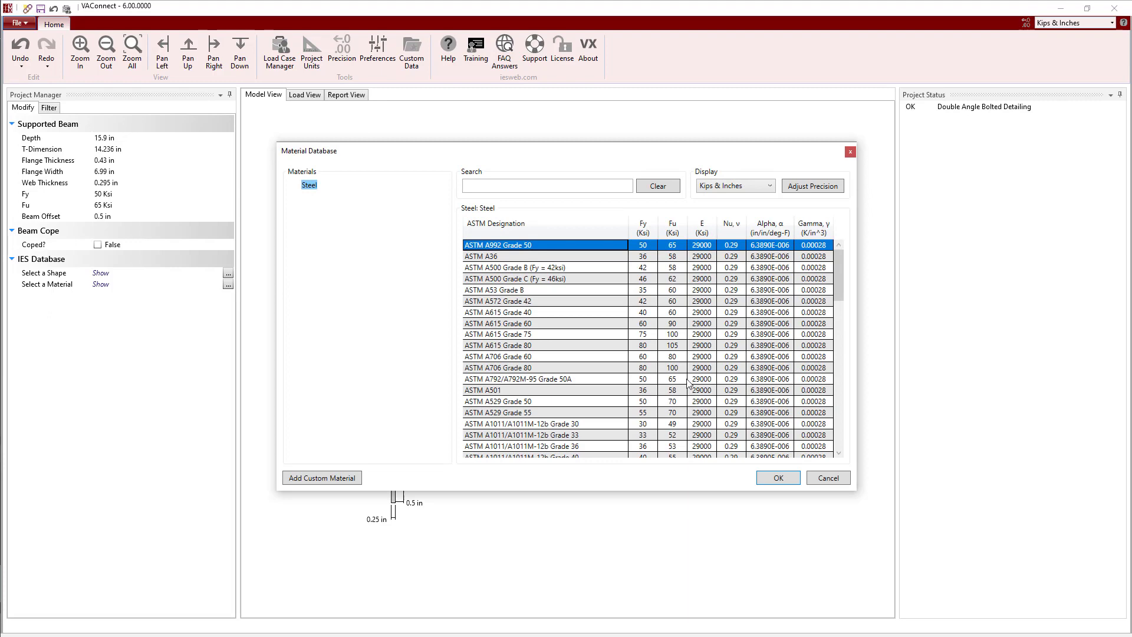
left_click(779, 477)
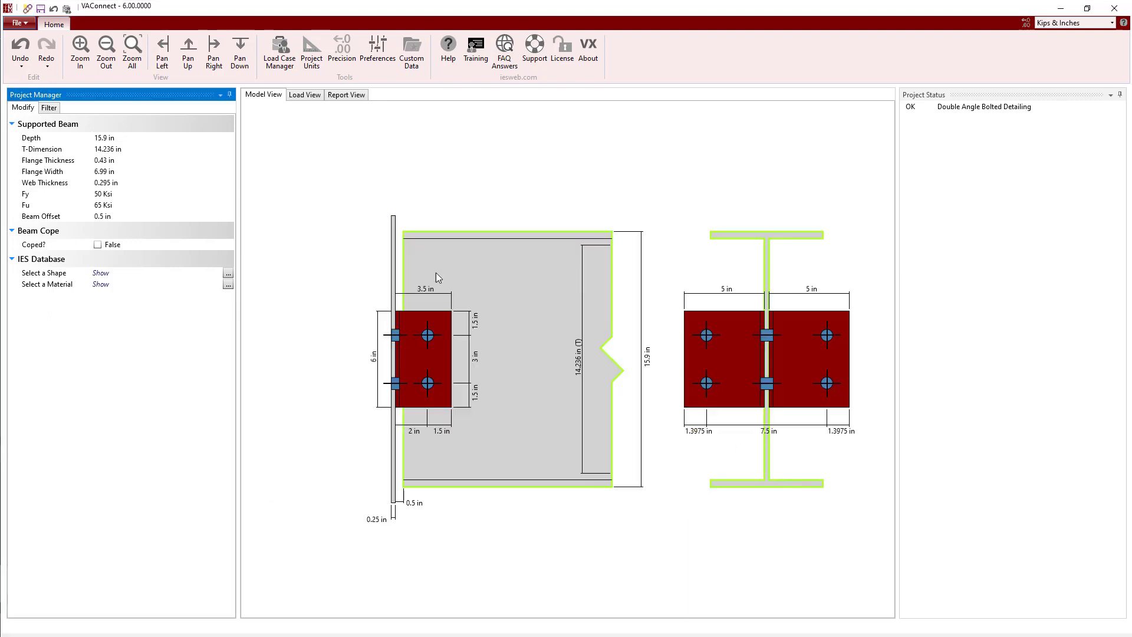
- Change the support element thickness to 0.71 in
left_click(394, 257)
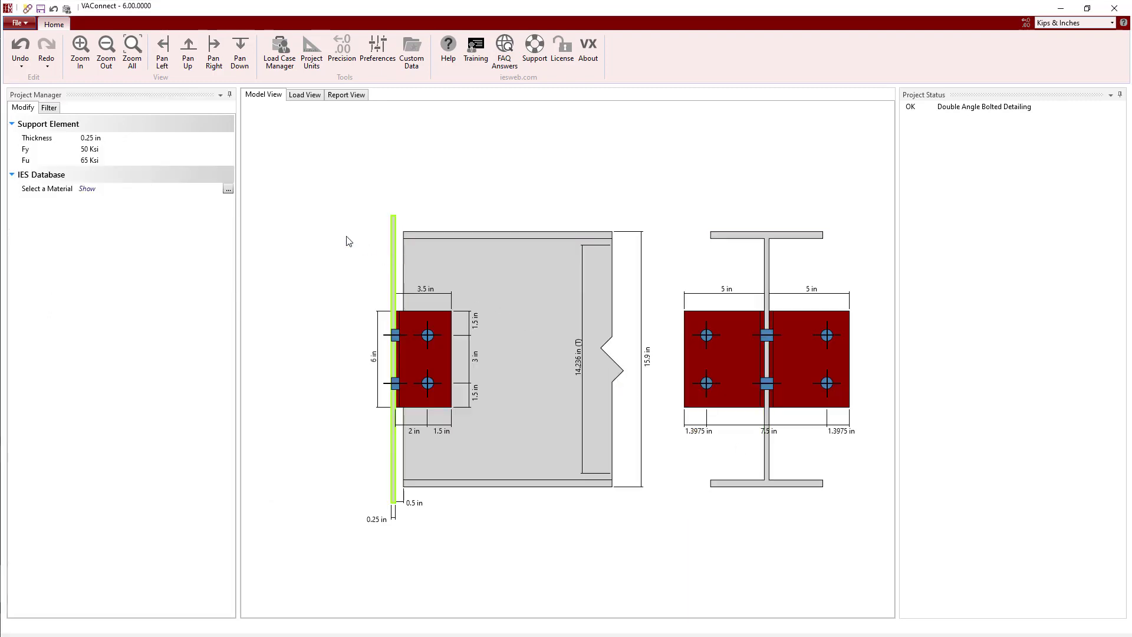
left_click(158, 139)
type("0.71")
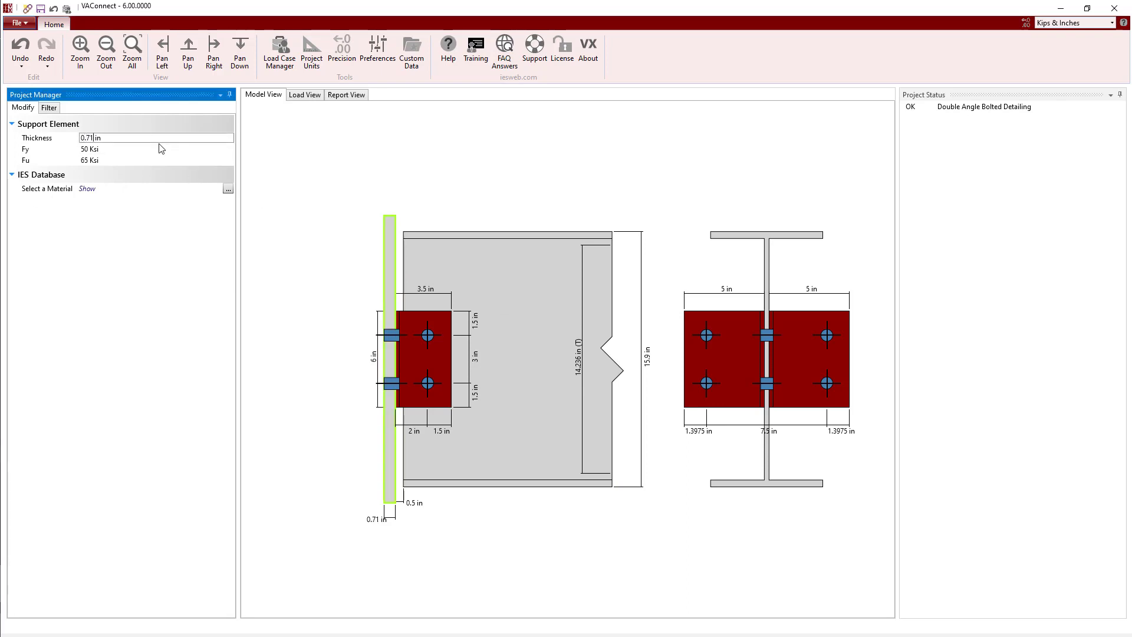
left_click(161, 149)
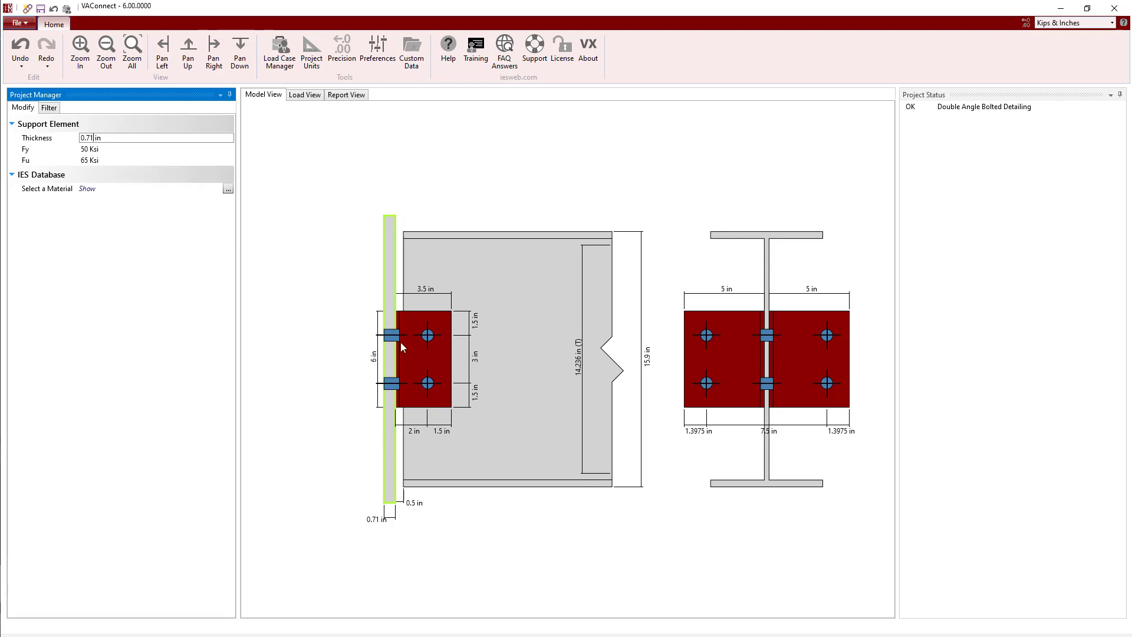
left_click(420, 361)
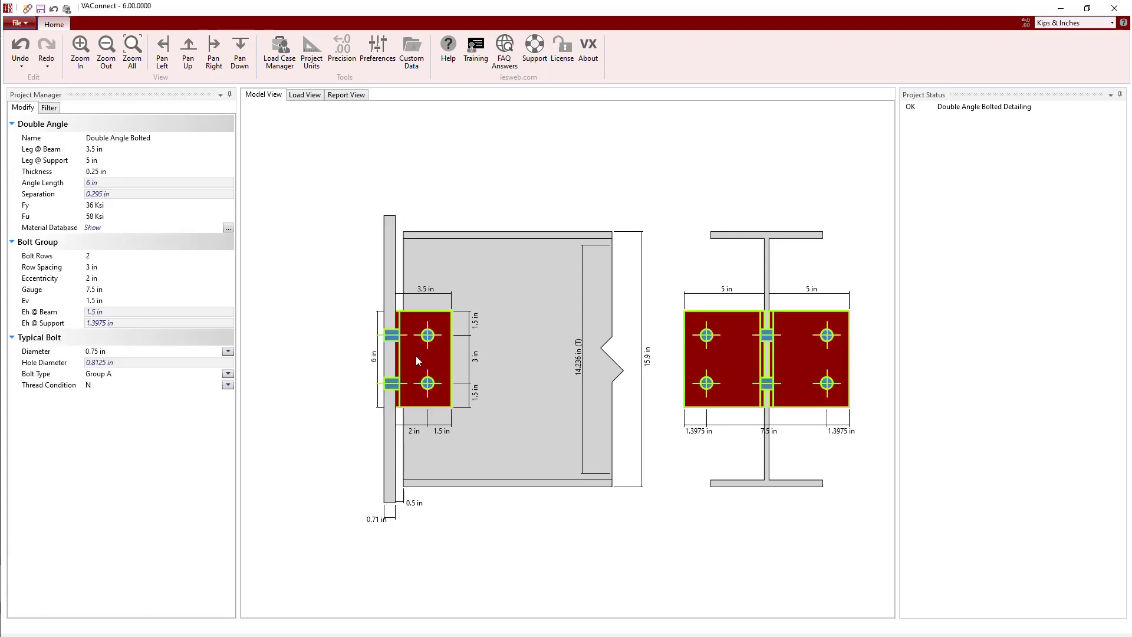
- Set the double angle to 3 bolt rows with 2.25 in eccentricity
left_click(109, 160)
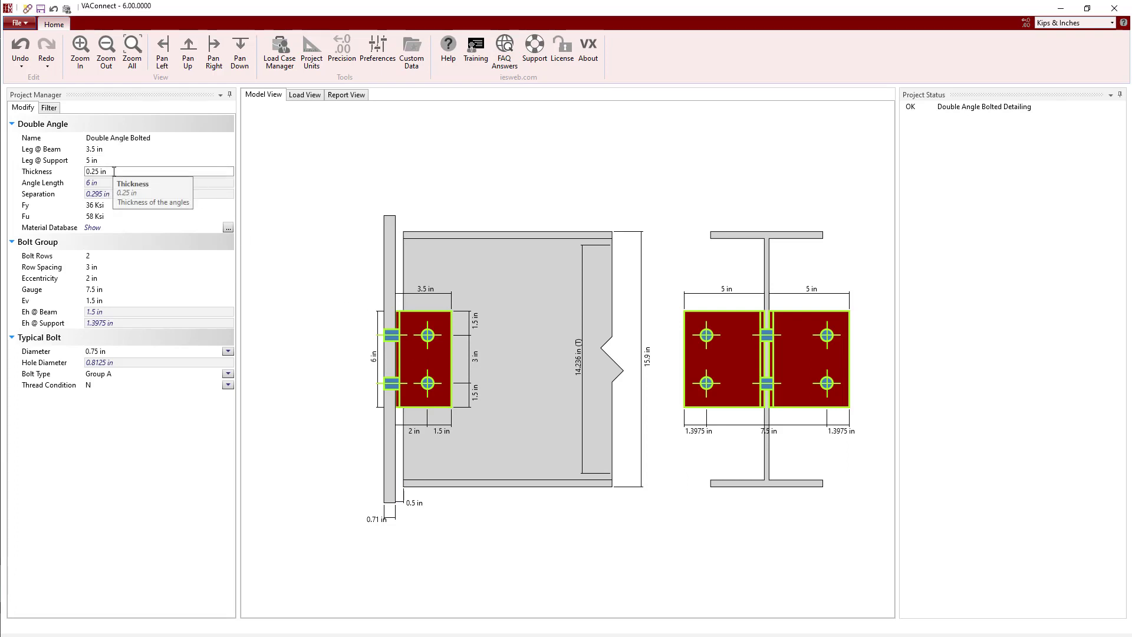
left_click(112, 255)
type("3")
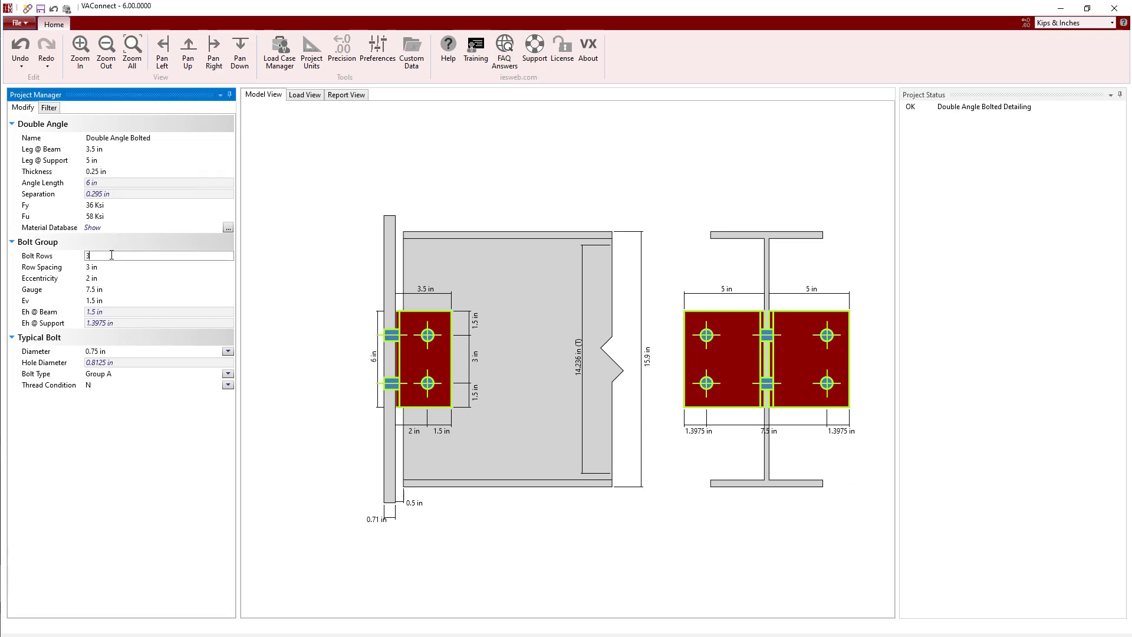
left_click(118, 278)
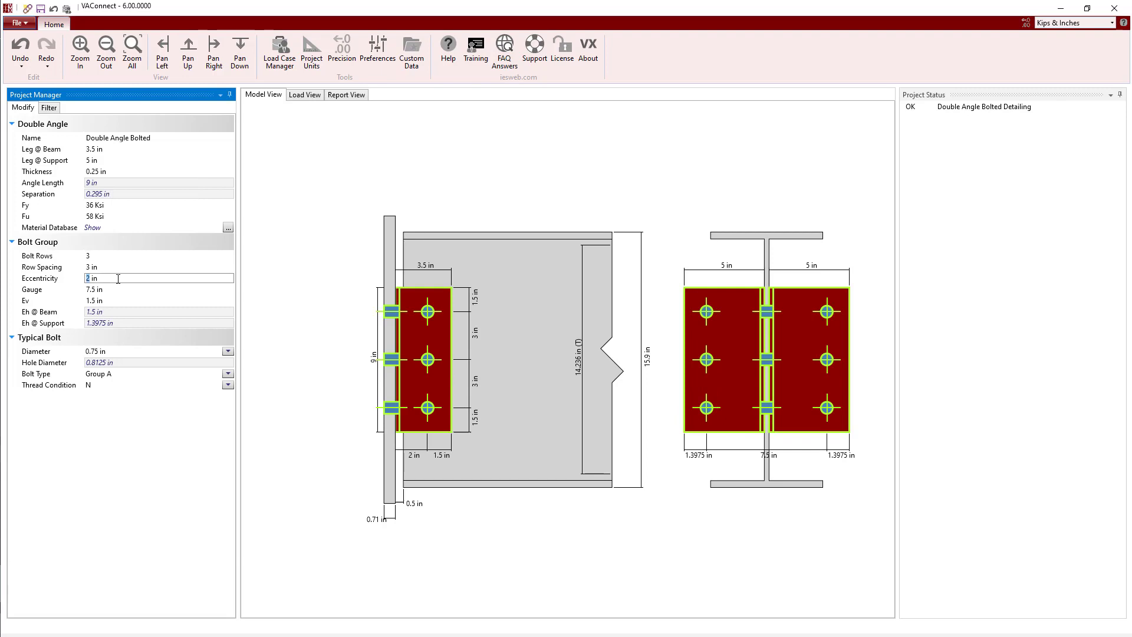
type(".25")
key("Return")
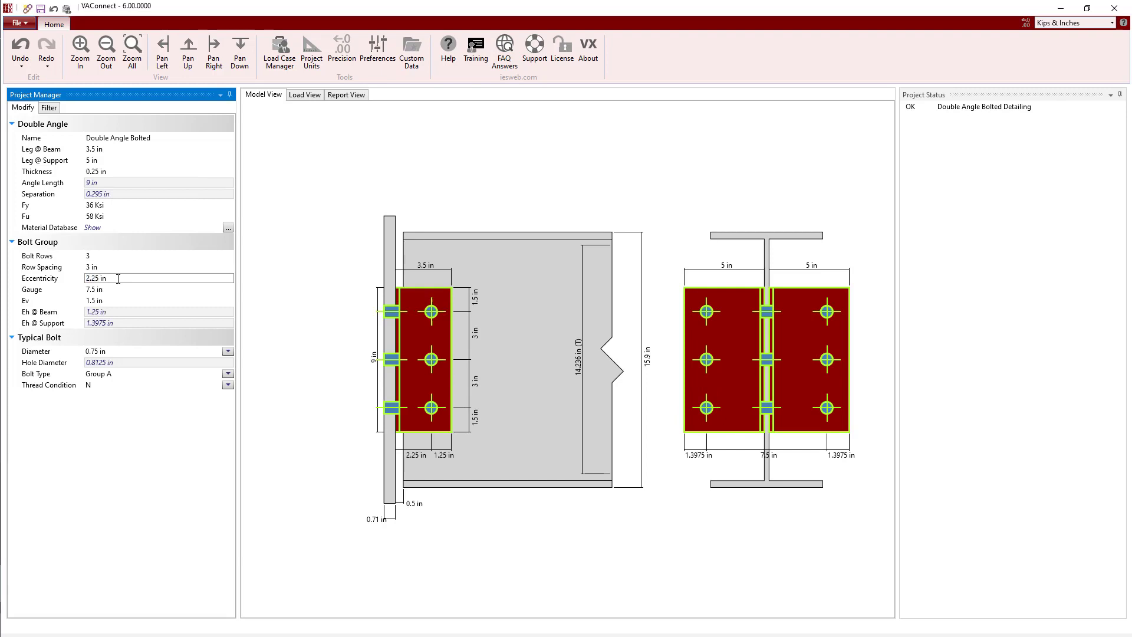
- Enter shear reactions of -30 K for dead load and -40 K for live load
left_click(315, 101)
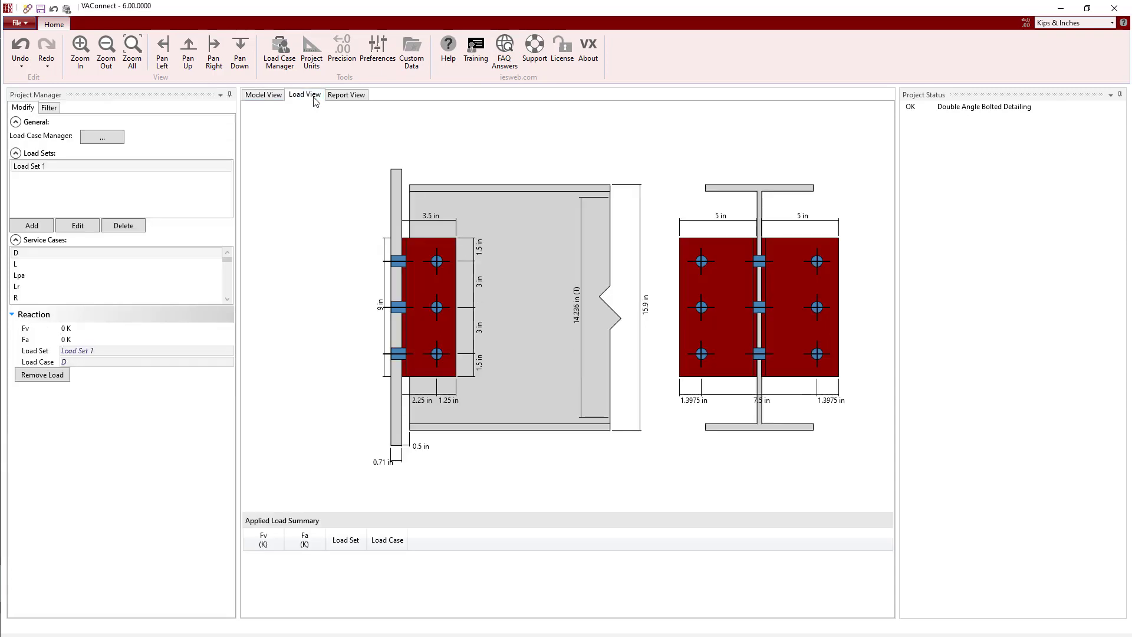
left_click(111, 327)
type("-30")
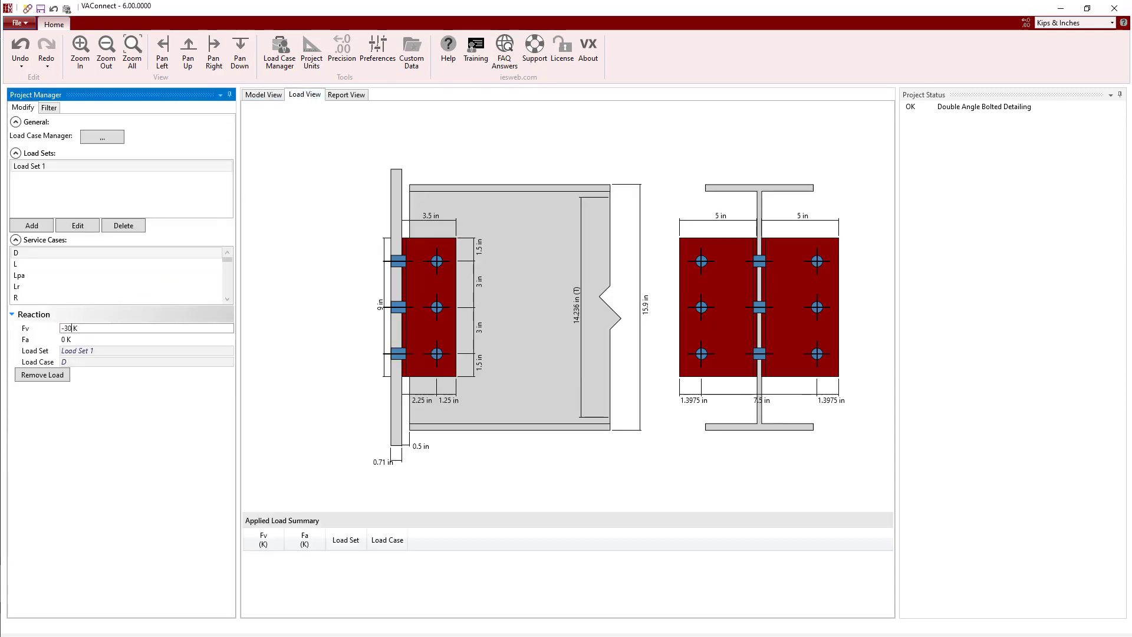
left_click(59, 264)
left_click(82, 329)
type("-40")
left_click_drag(228, 260, 223, 266)
- Enter axial wind reactions of 50 K for W+X and -50 K for W-X
left_click(195, 287)
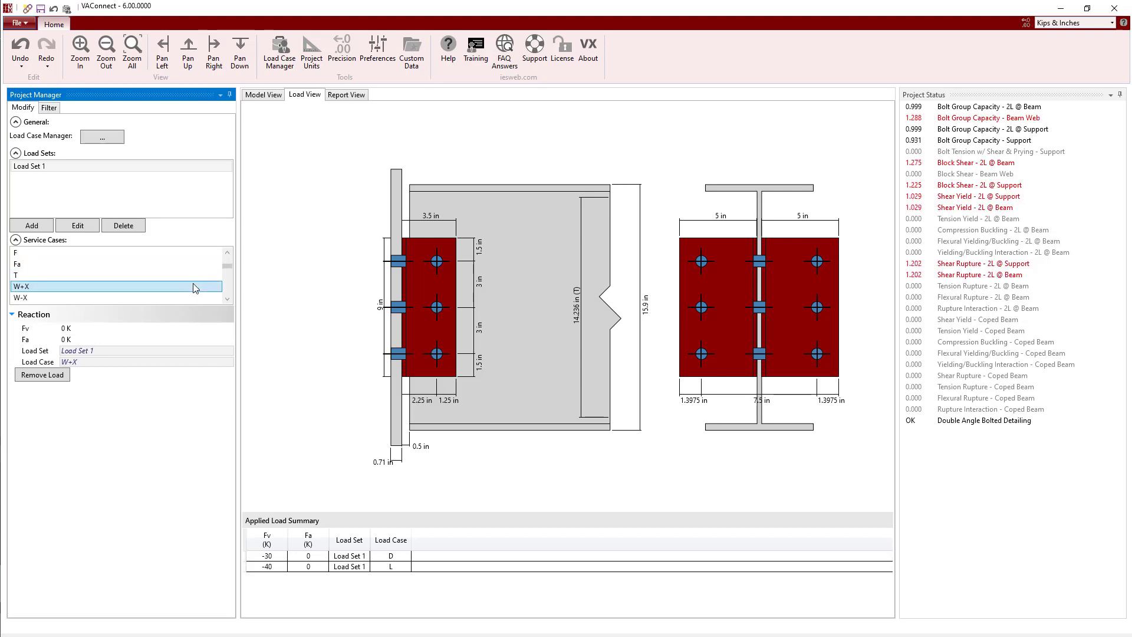
left_click(147, 340)
type("50")
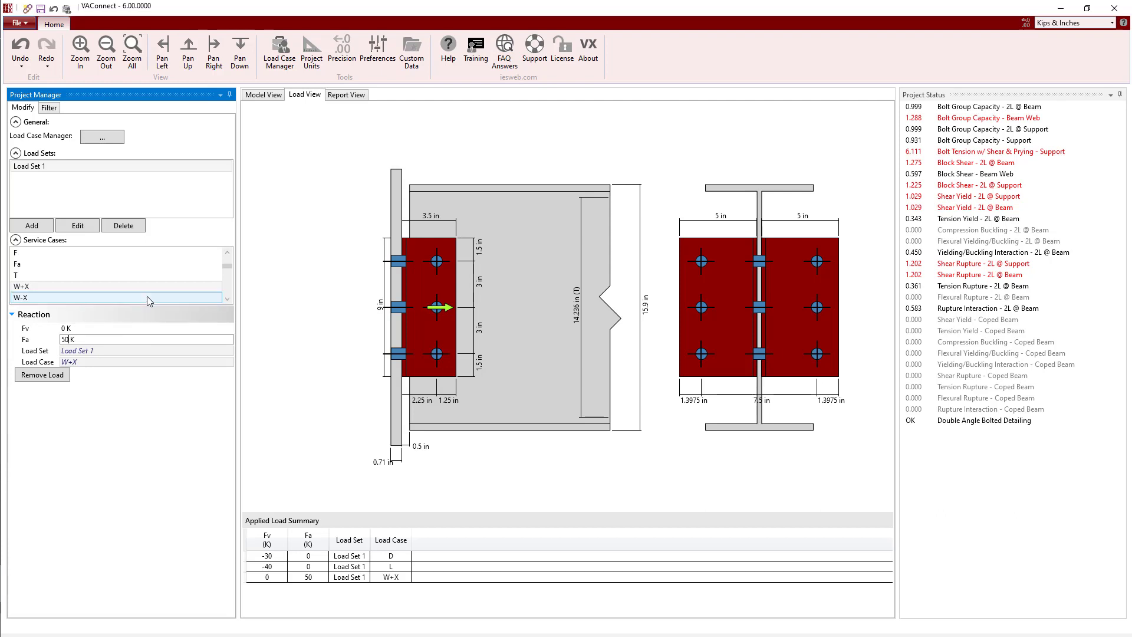
left_click(147, 298)
left_click(133, 339)
type("-50")
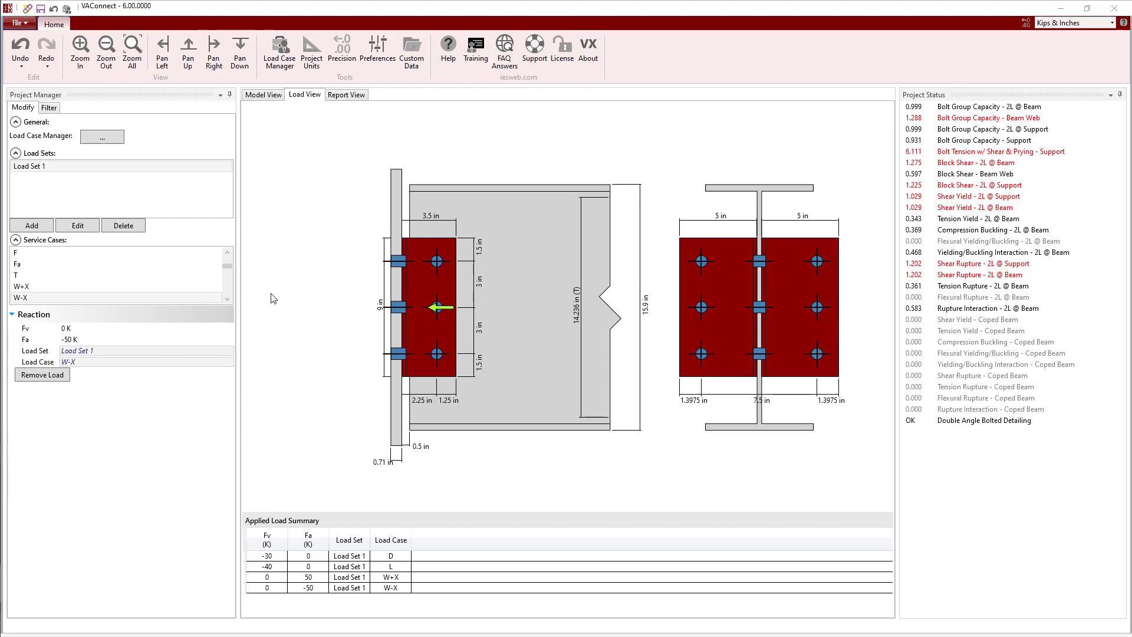
- Review the ASCE 7-16 LRFD combinations in the Load Case Manager, then close it
left_click(111, 139)
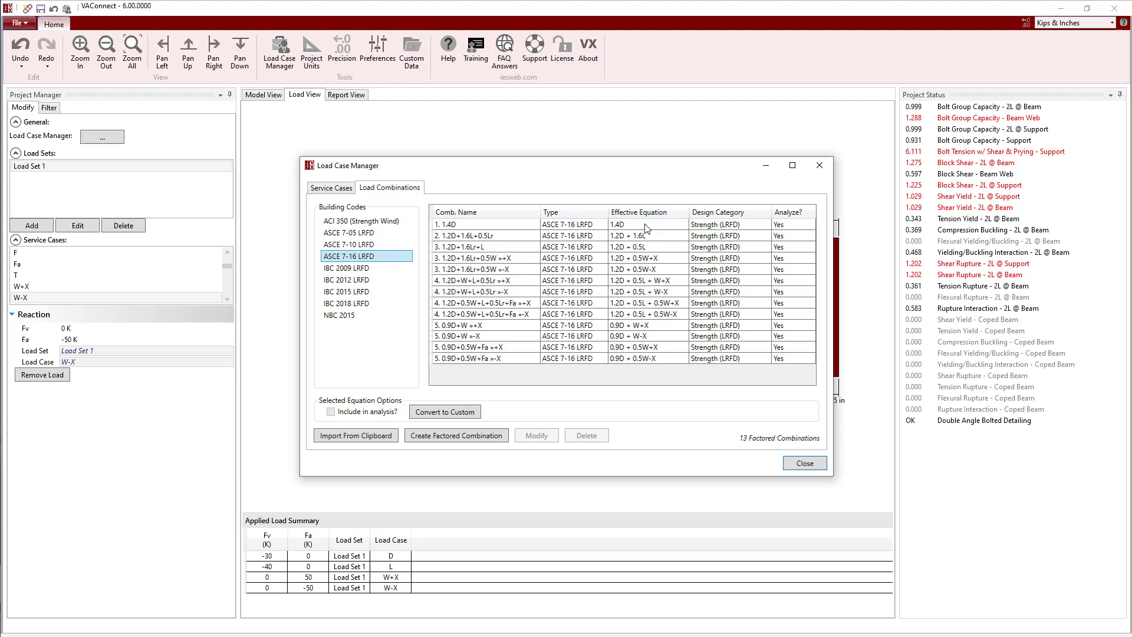
left_click(820, 169)
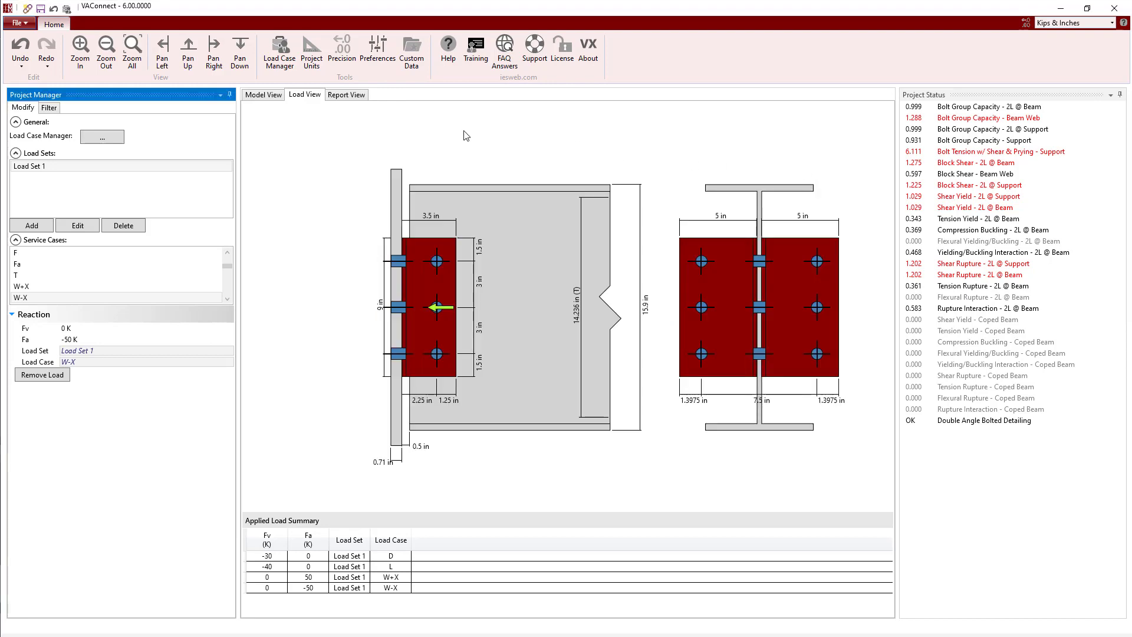
left_click(271, 99)
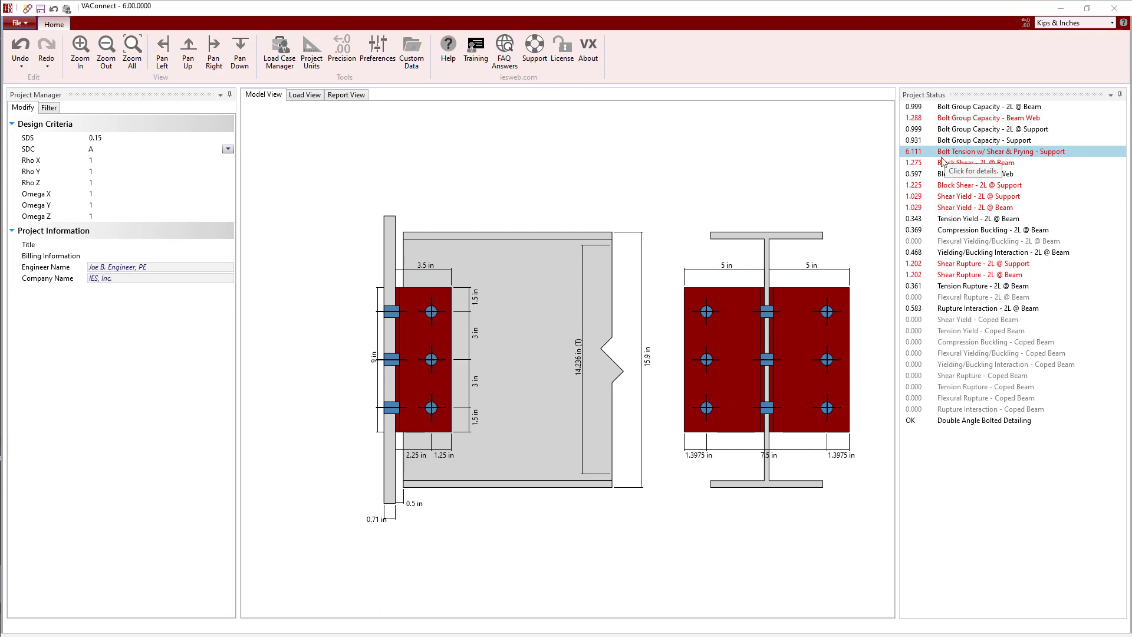
- Change the double angle thickness to 0.5 in
left_click(429, 341)
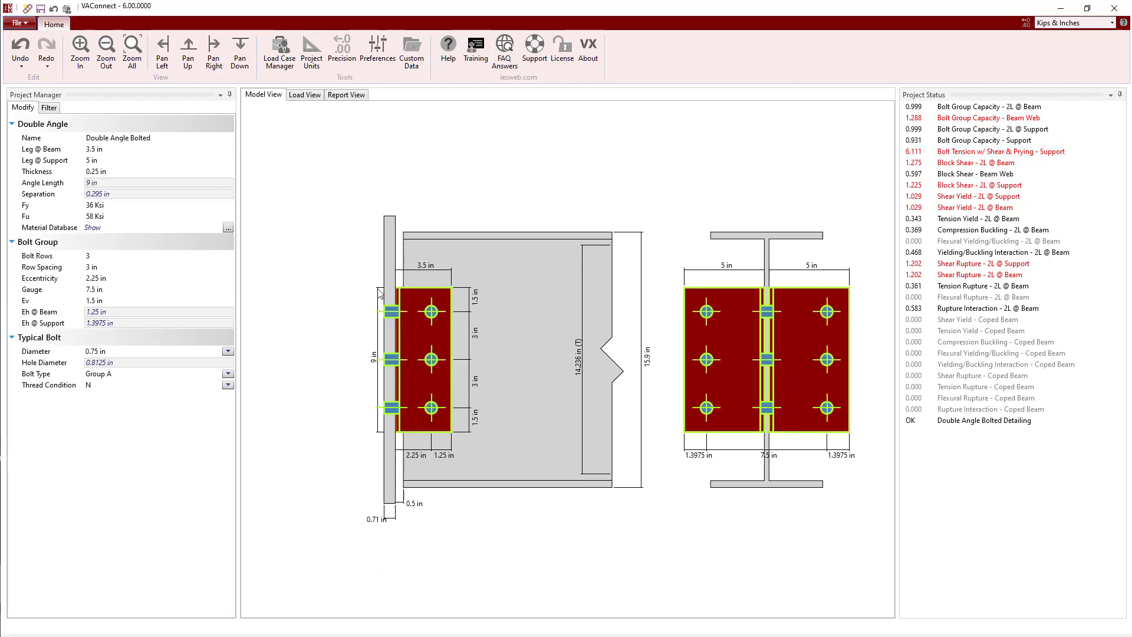
left_click(156, 172)
type("0.5")
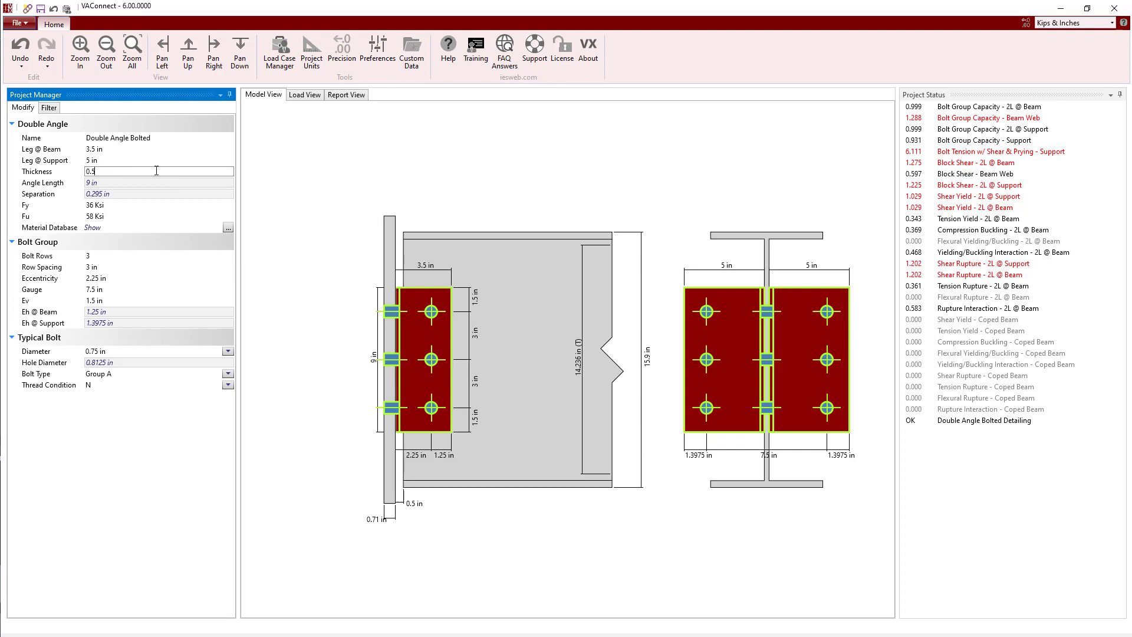
key("Return")
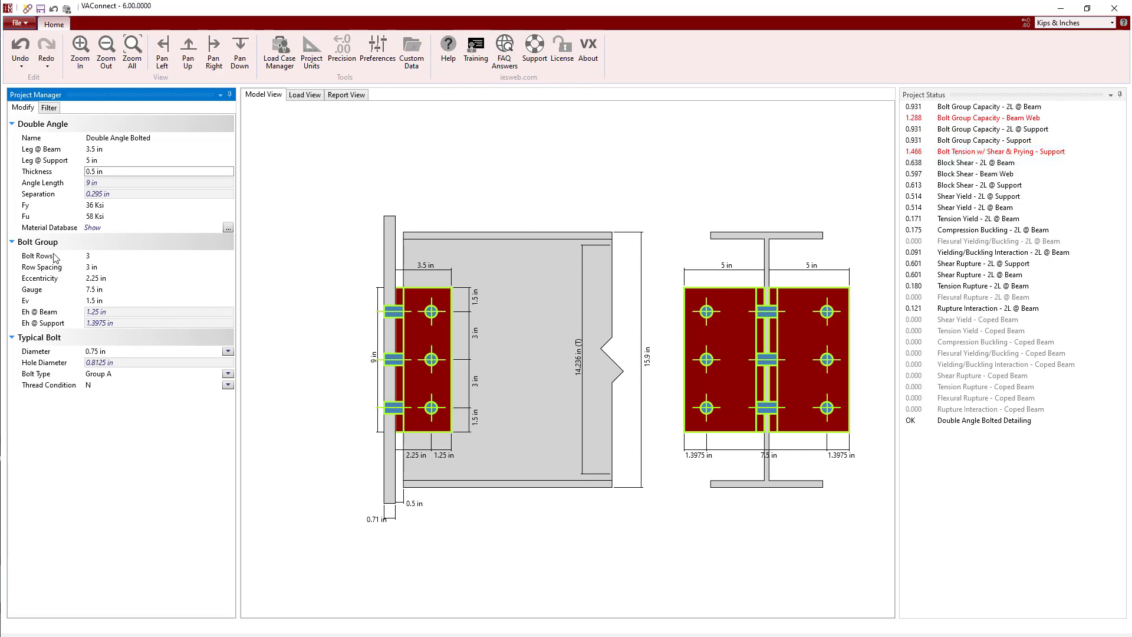
left_click(98, 256)
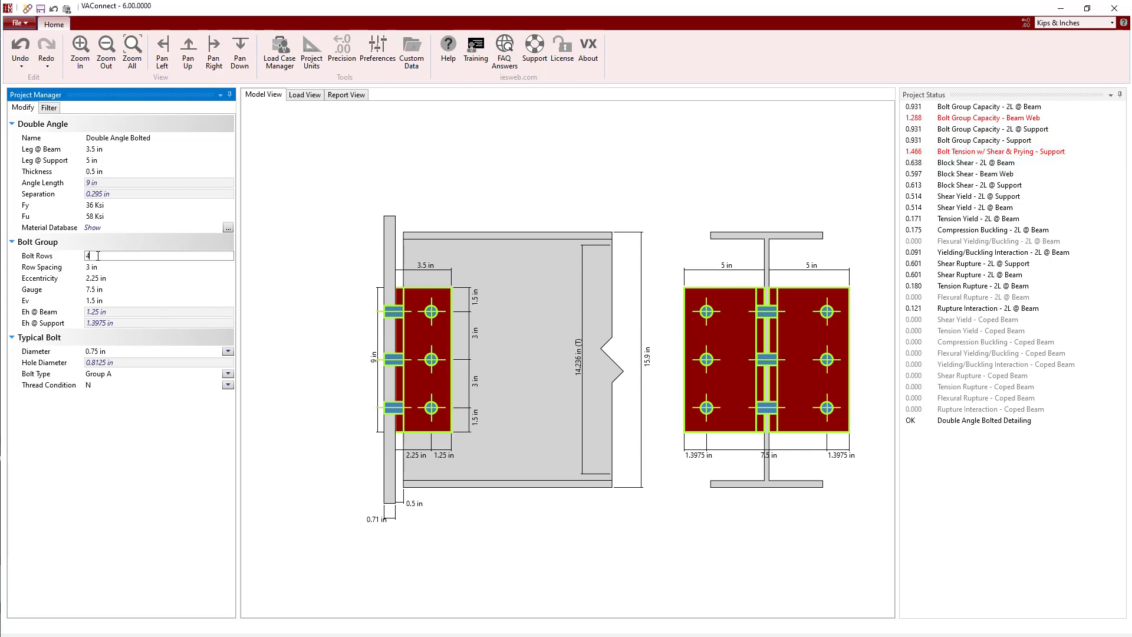
- Set four bolt rows and inspect the failing support bolt tension calculation
type("4")
key("Return")
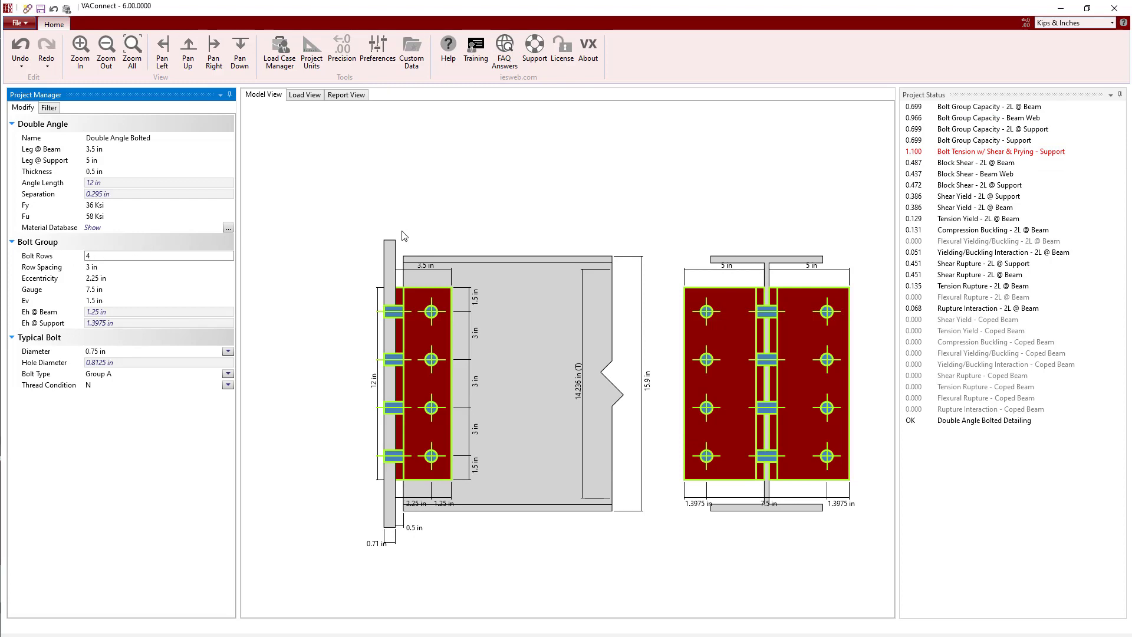
double_click(930, 151)
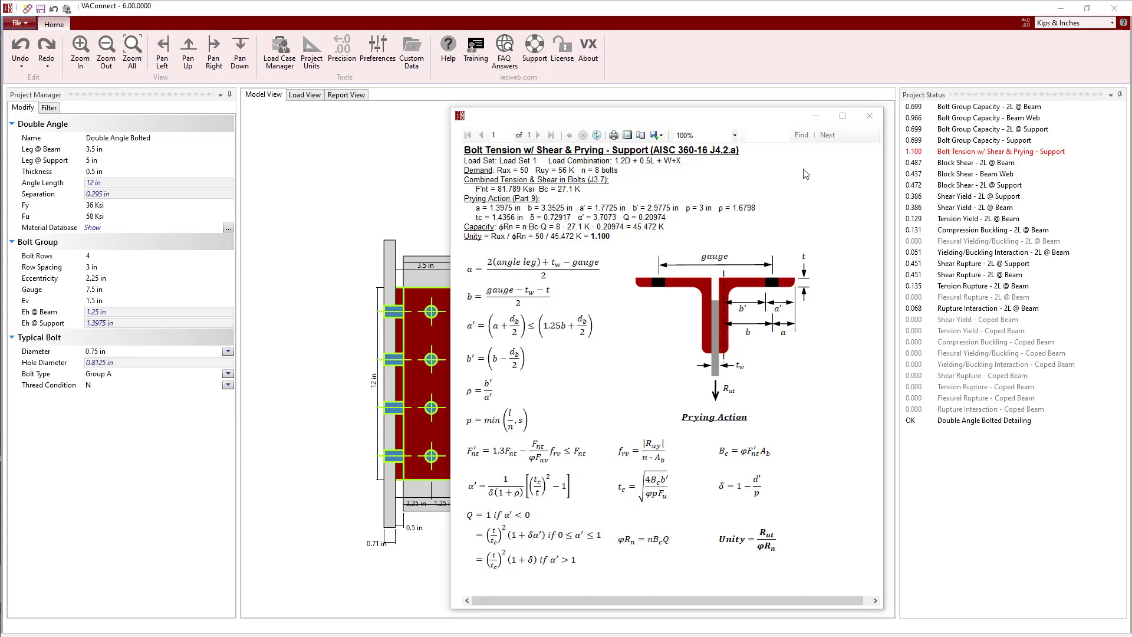
left_click(864, 122)
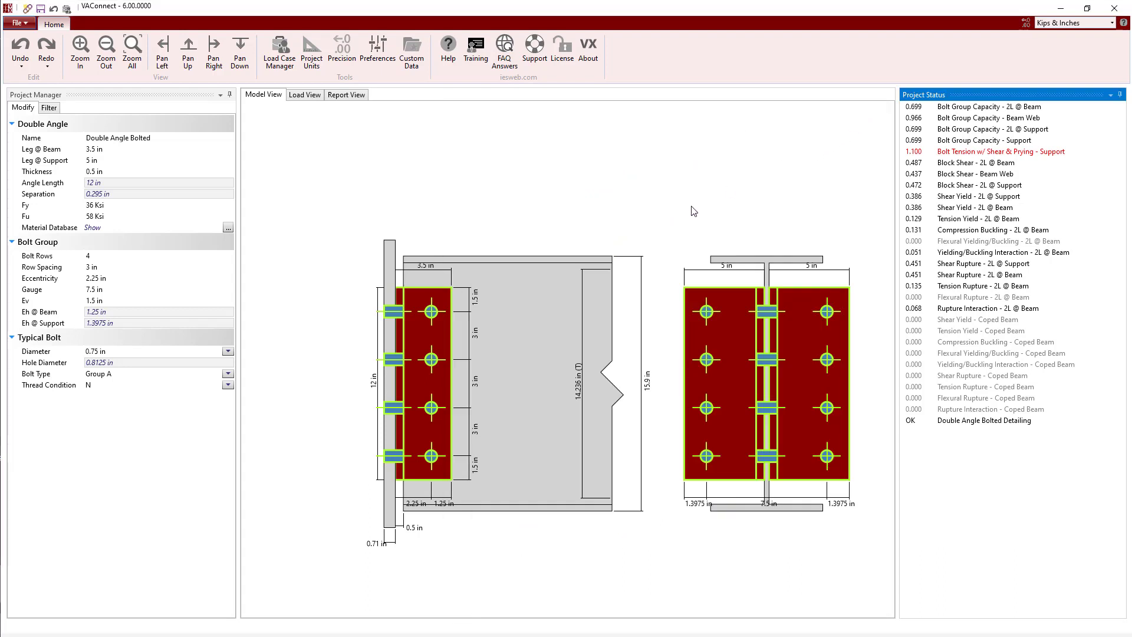
- Try 0.875 in bolts, then return to 0.75 in bolt diameter
left_click(229, 352)
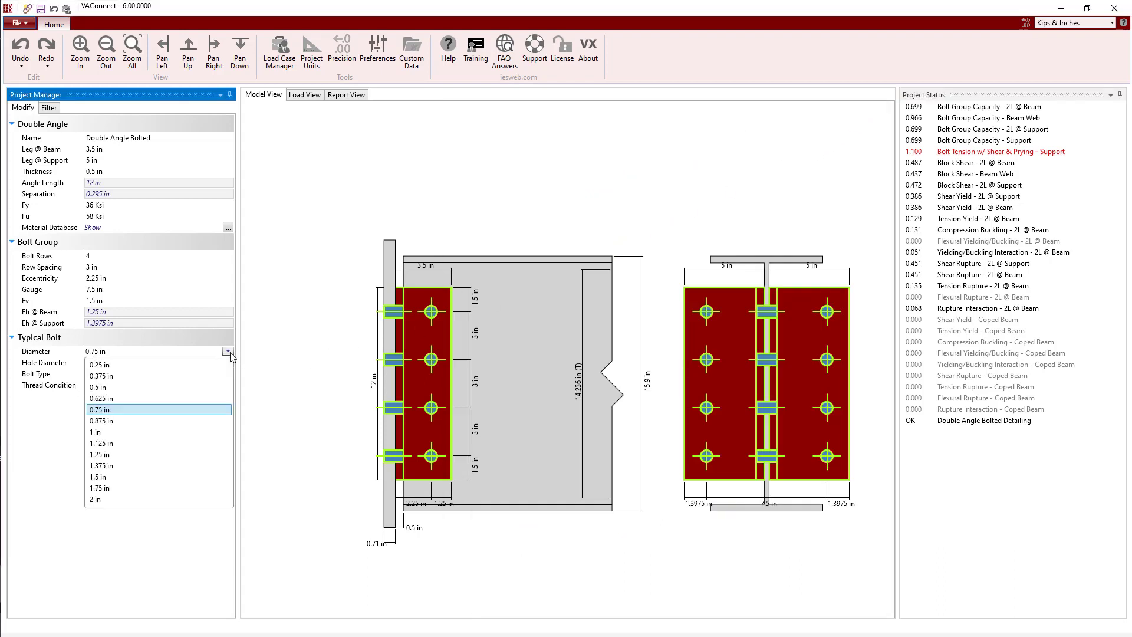
left_click(172, 420)
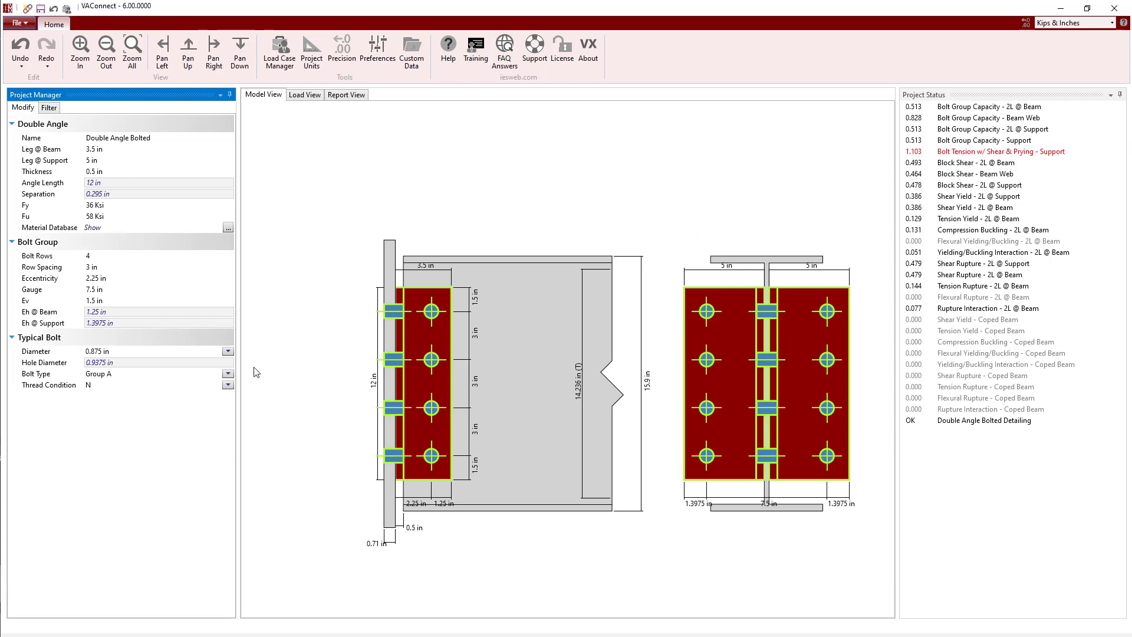
left_click(228, 351)
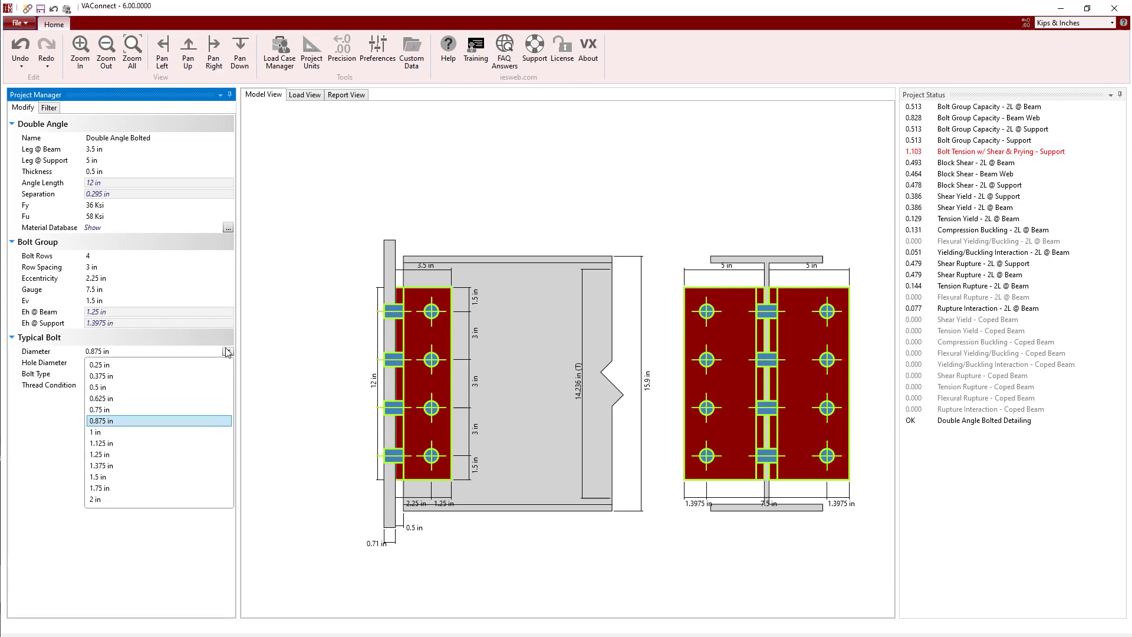
left_click(189, 408)
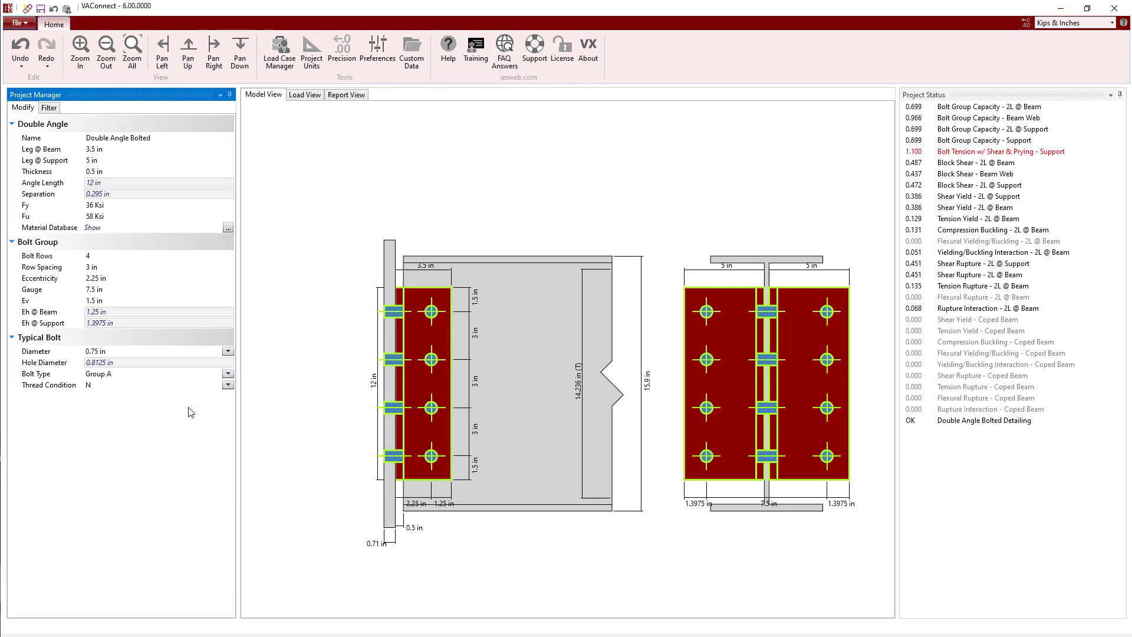
- Set angle thickness to 0.625 in and review the support bolt tension with prying check
left_click(125, 173)
type("0.625")
key("Return")
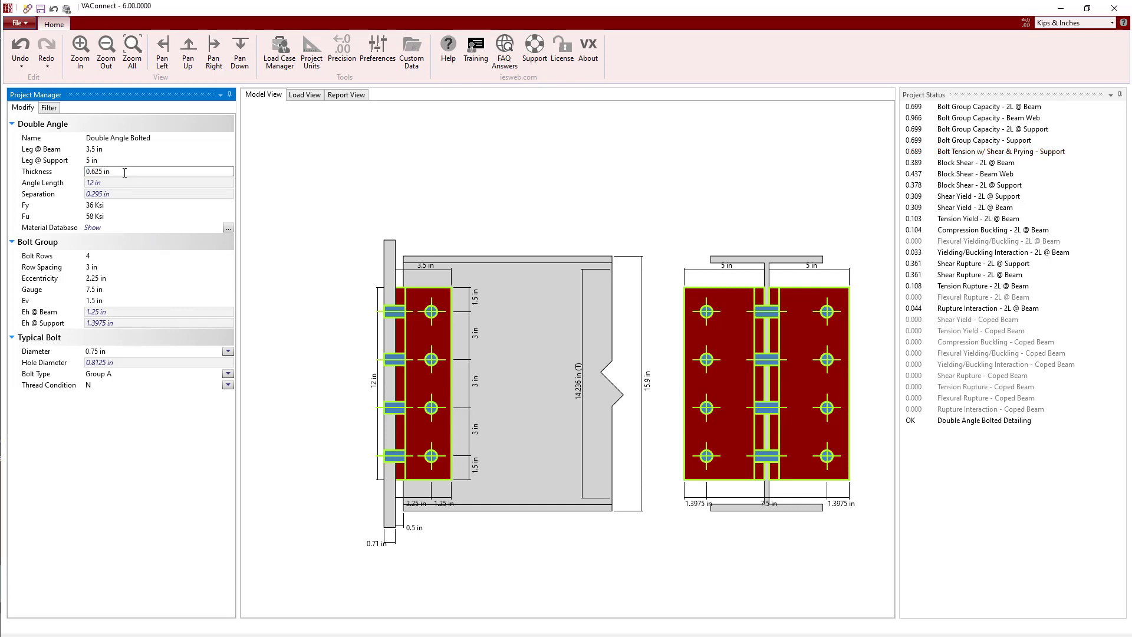
double_click(929, 153)
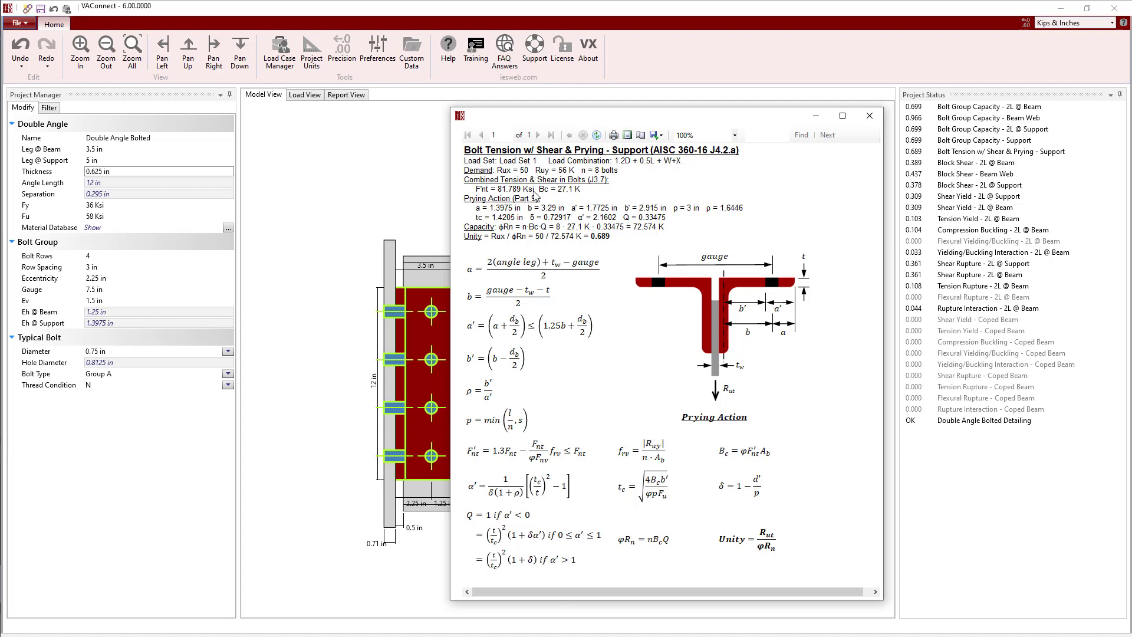
left_click(869, 115)
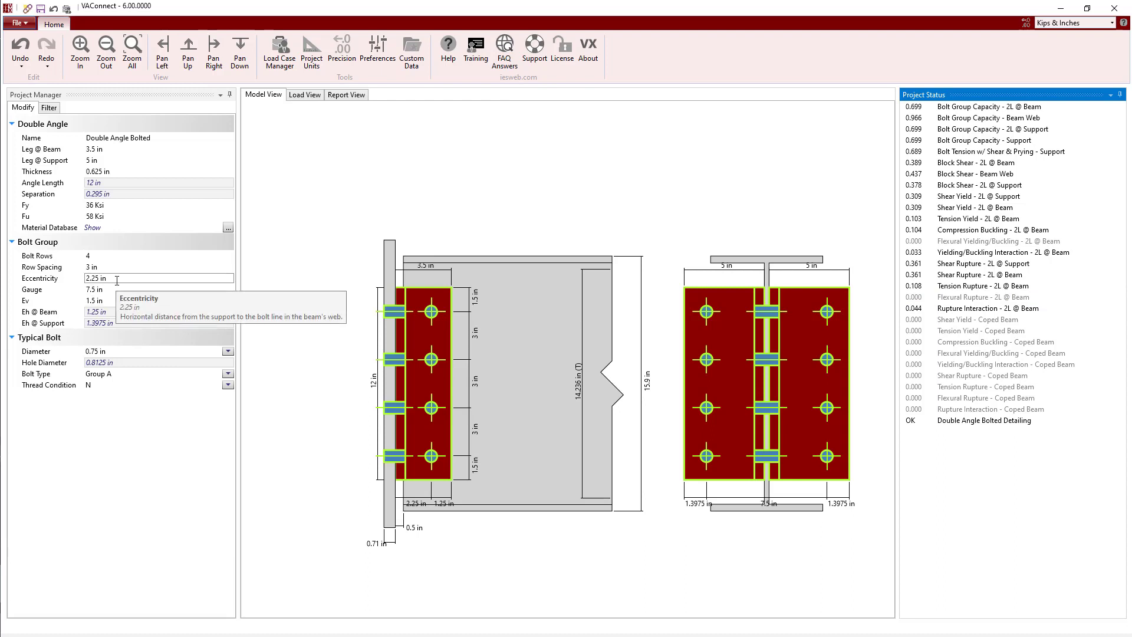
- Set the beam leg to 5 in and eccentricity to 3.75 in, then view the beam bolt group capacity
left_click(110, 149)
type("5")
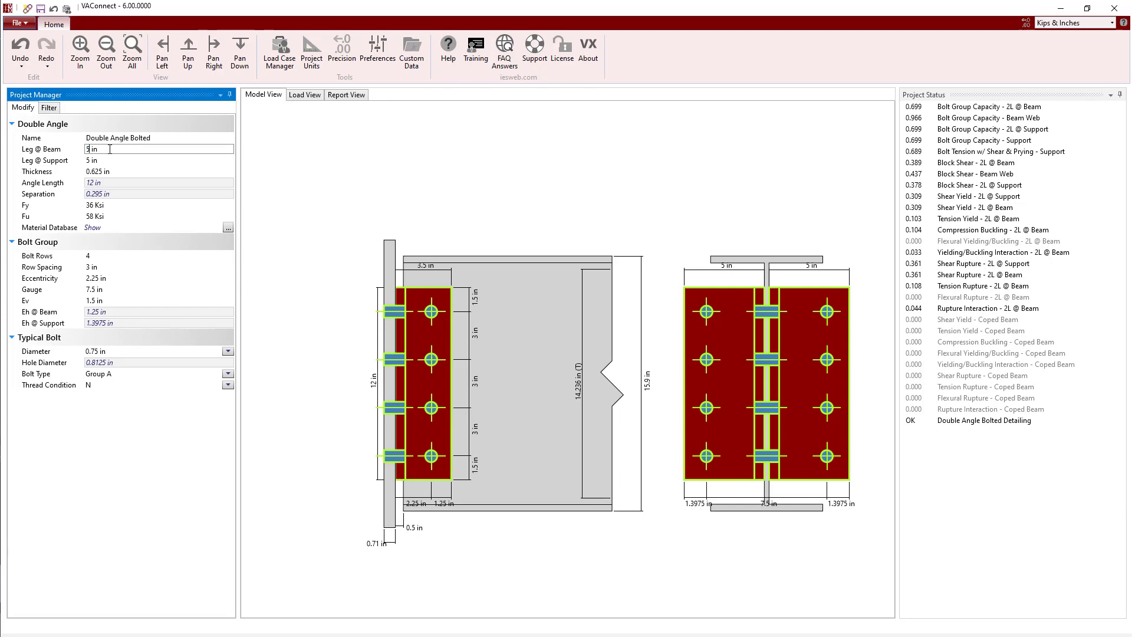
key("Return")
left_click(121, 278)
type("3.75")
key("Return")
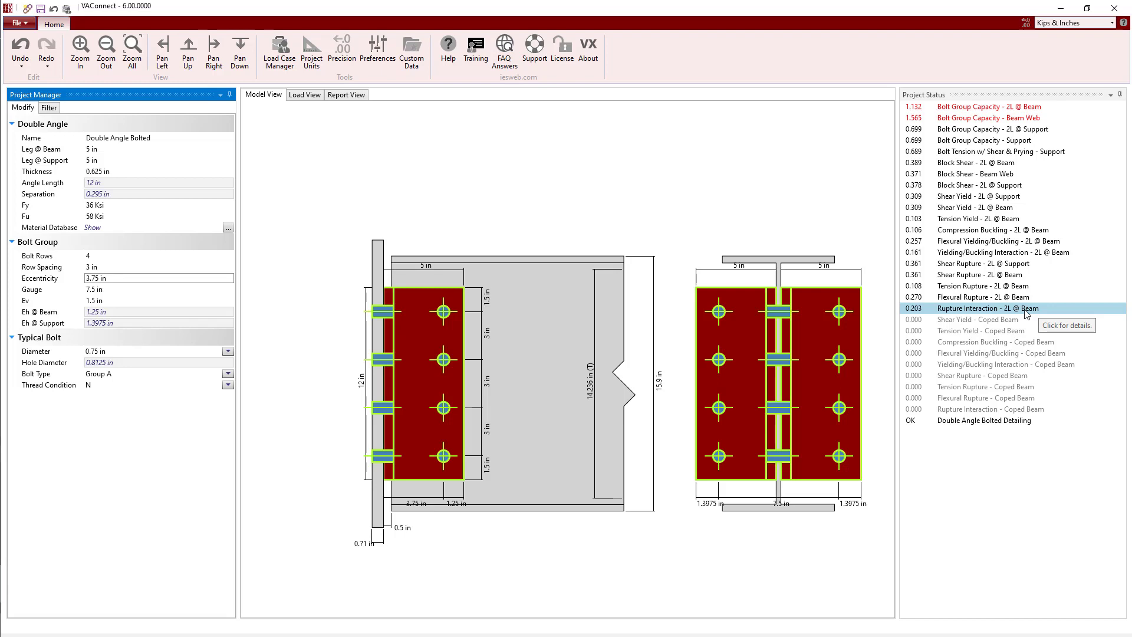
left_click(1045, 111)
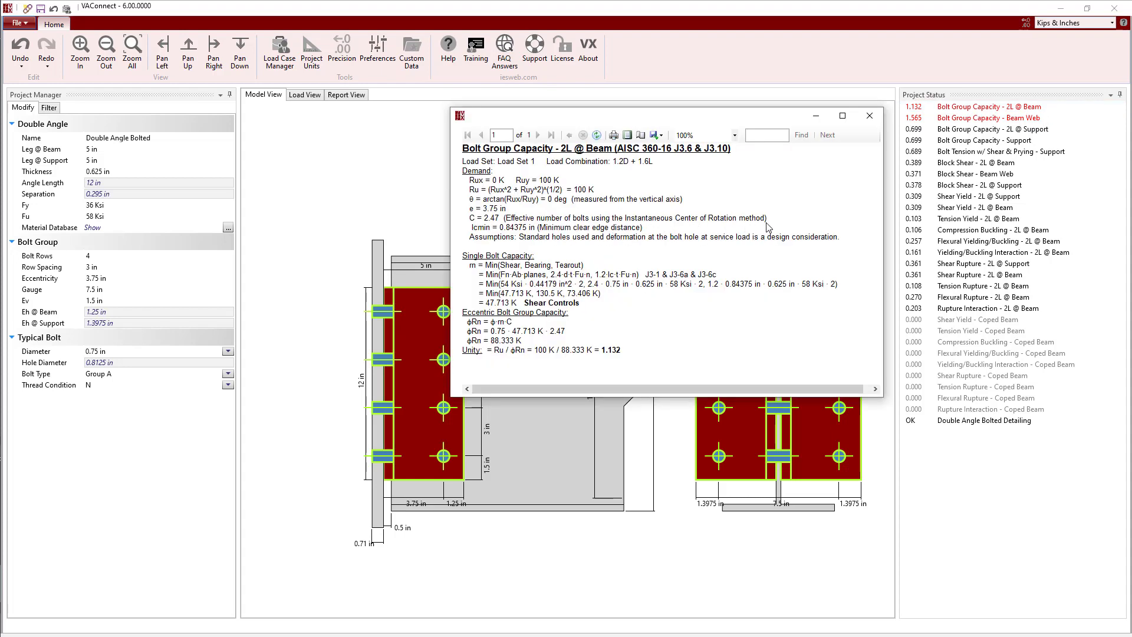
- Undo back to 3.5 in beam legs and 2.25 in eccentricity, then compare the coped beam sketch
left_click(869, 116)
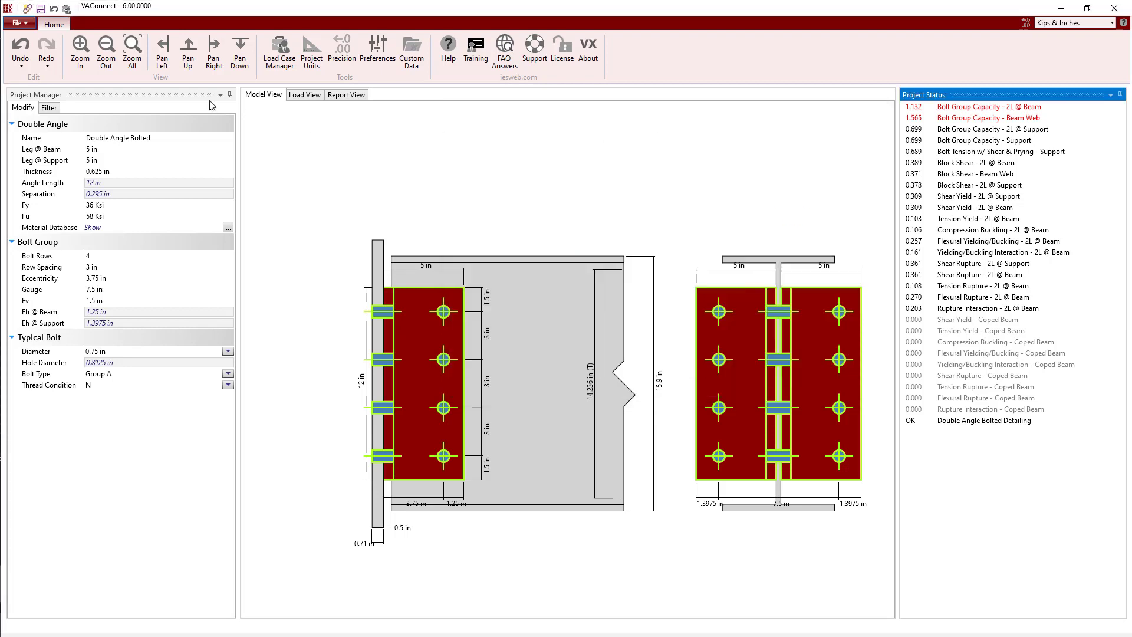
left_click(21, 66)
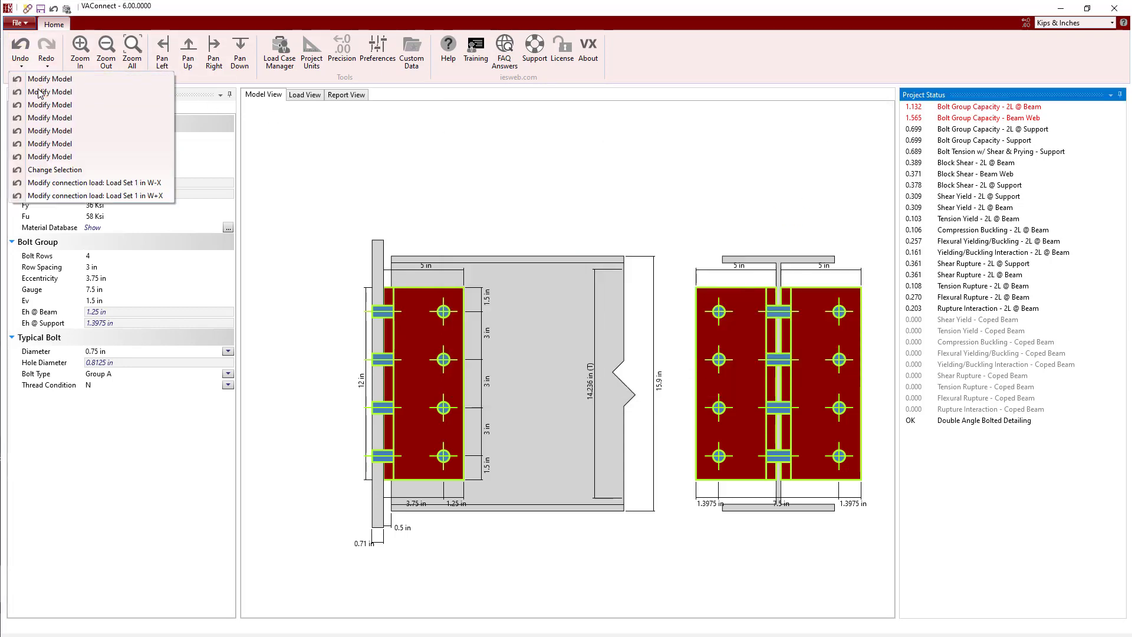
left_click(39, 93)
key("alt+Tab")
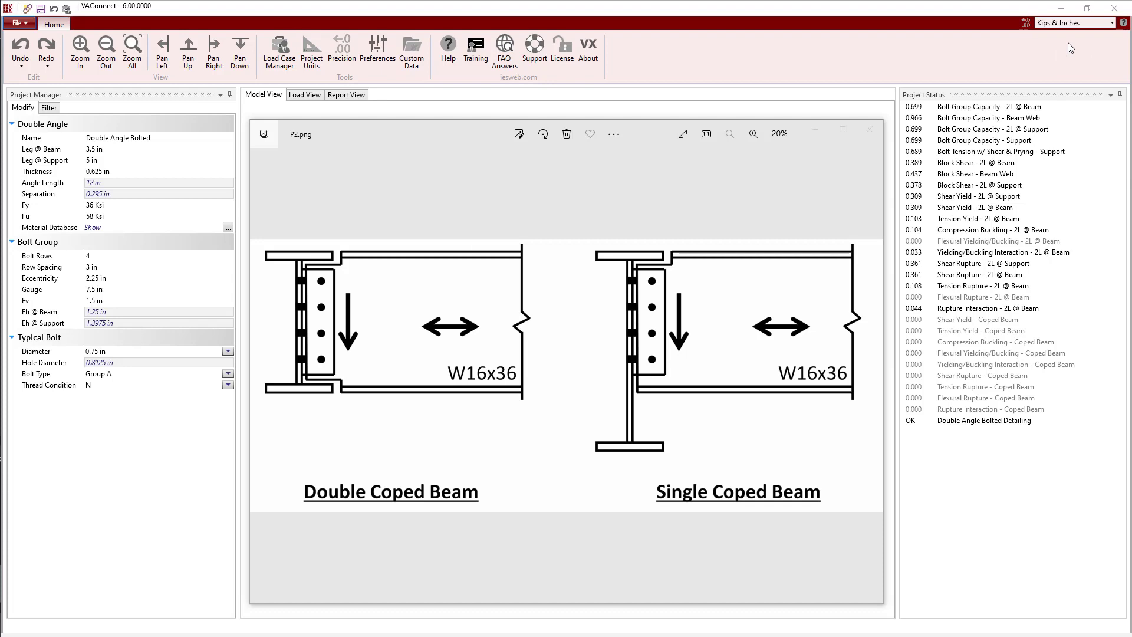
left_click(872, 130)
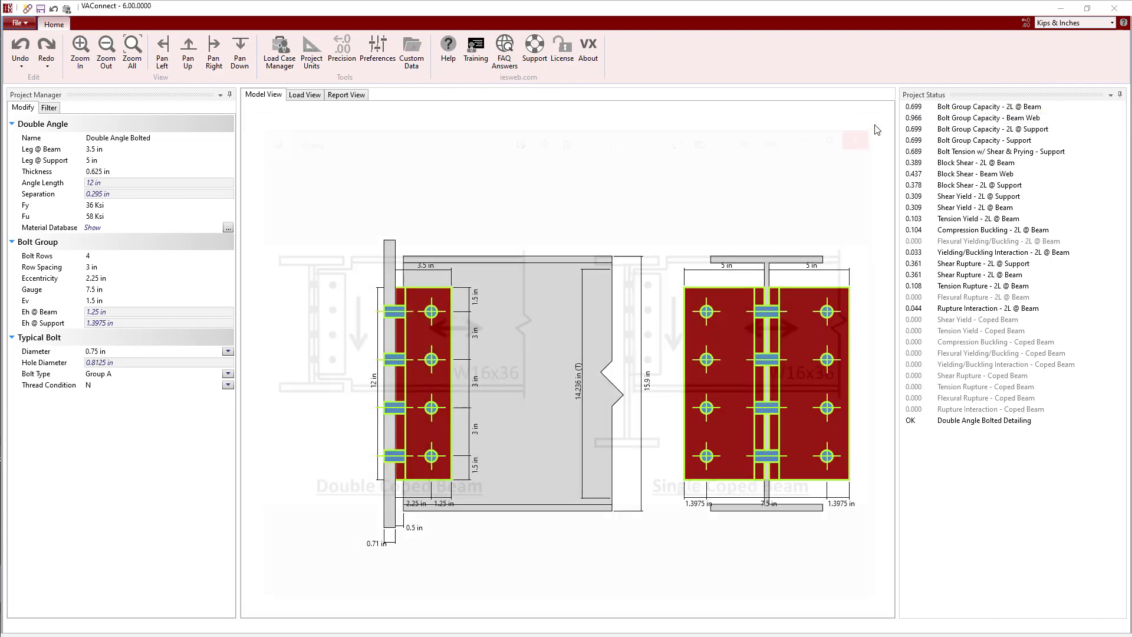
- Regenerate the report with Model Summary, Applied Loads and Load Combinations instead of Design Summary
left_click(346, 96)
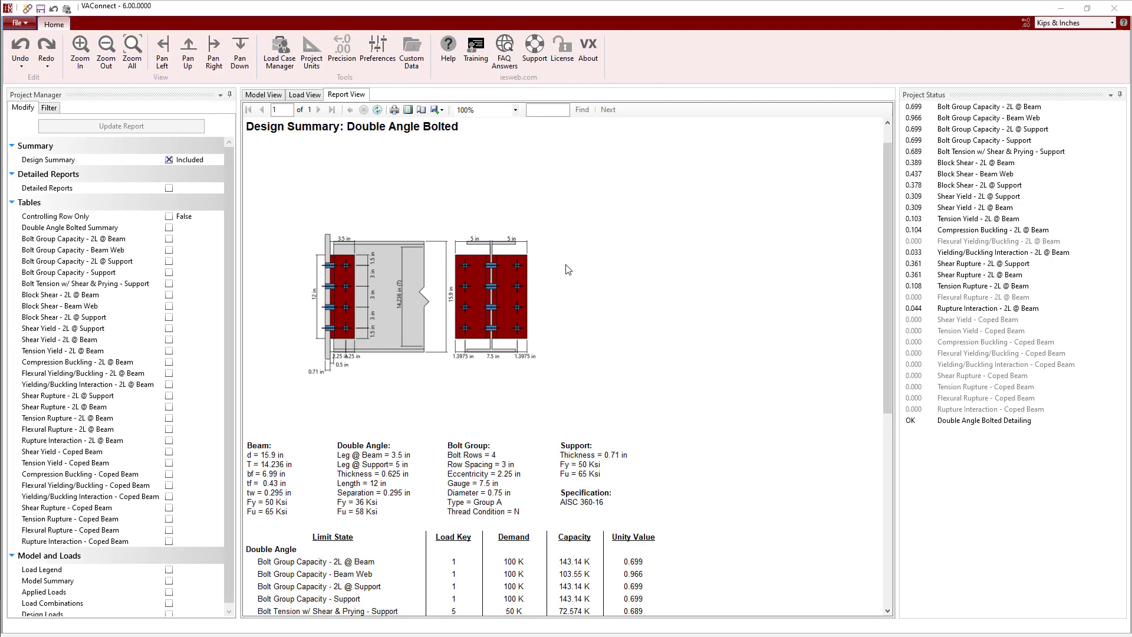
scroll(568, 270, "down", 10)
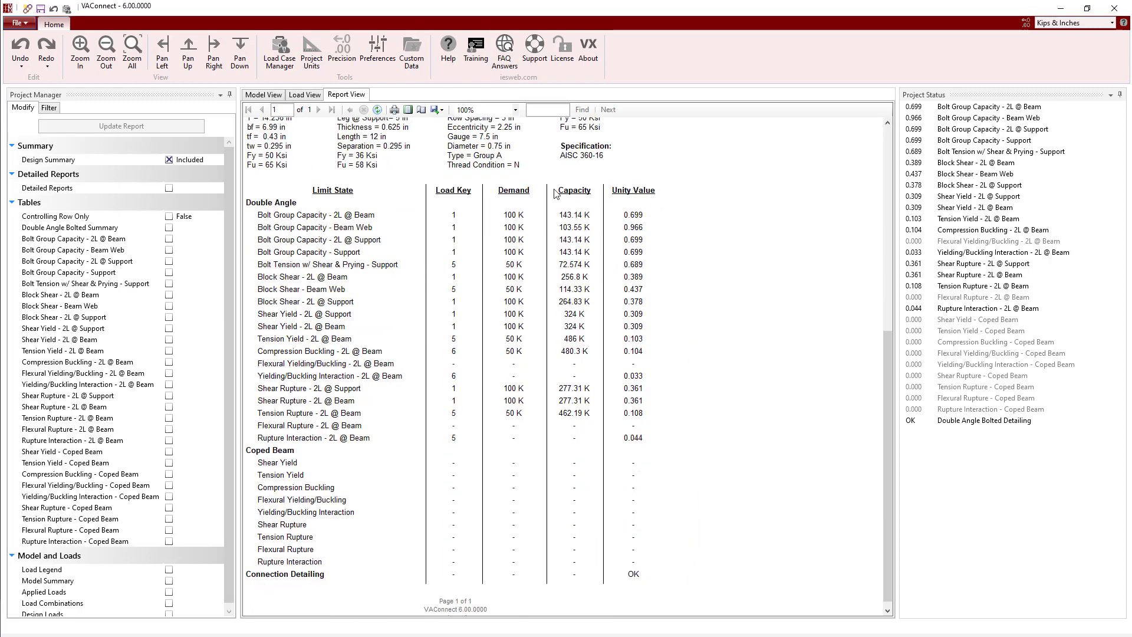
left_click(181, 156)
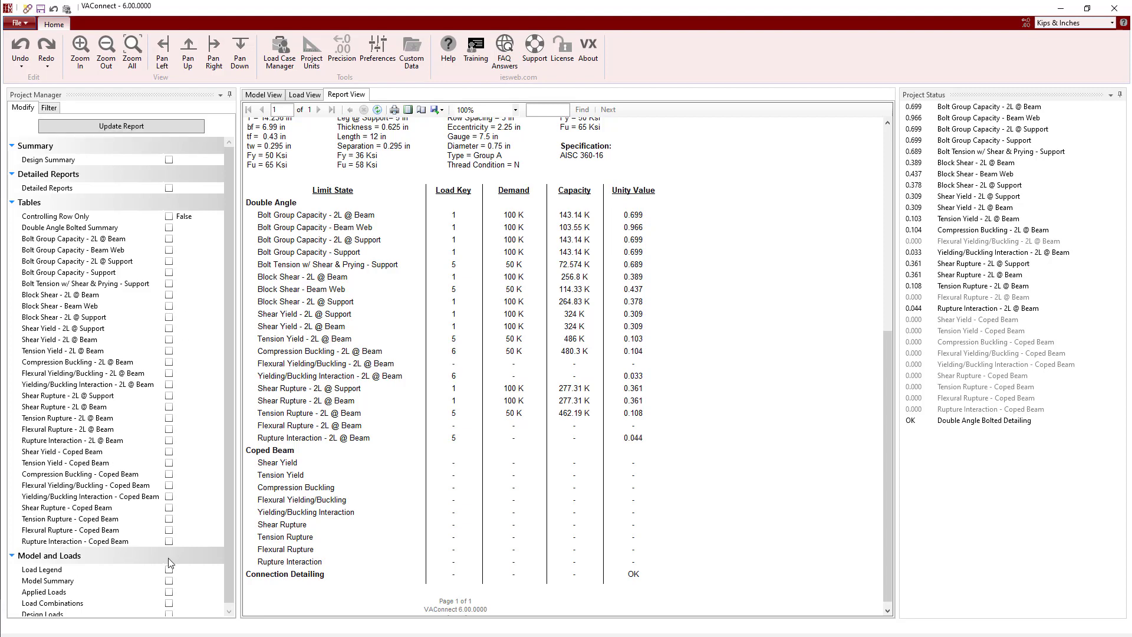
left_click(169, 580)
left_click(168, 591)
left_click(169, 603)
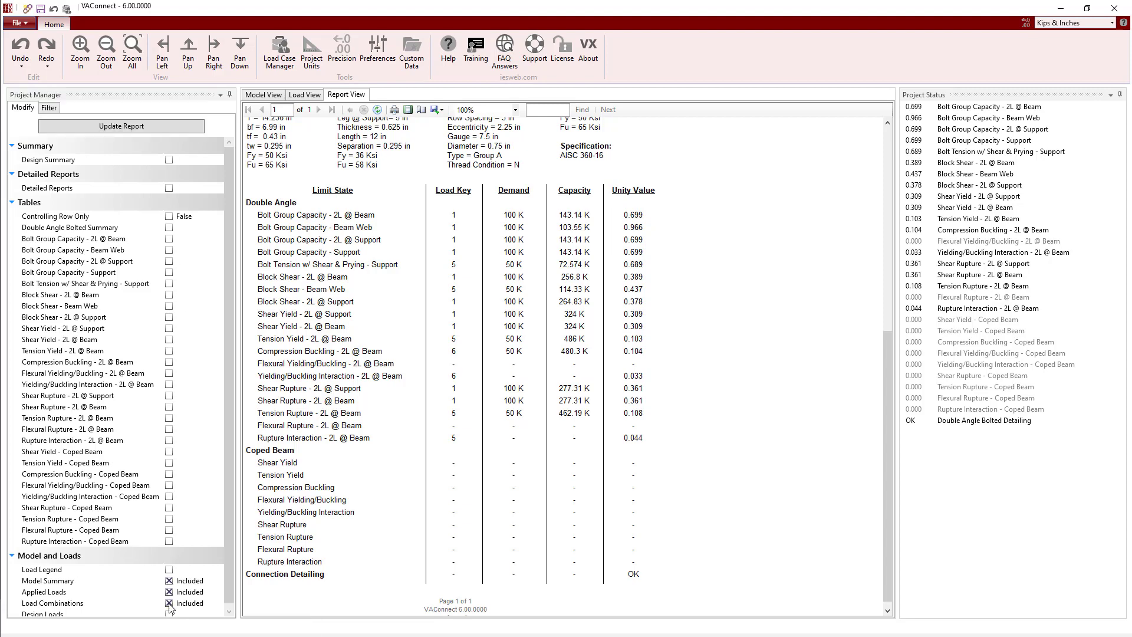
left_click(158, 126)
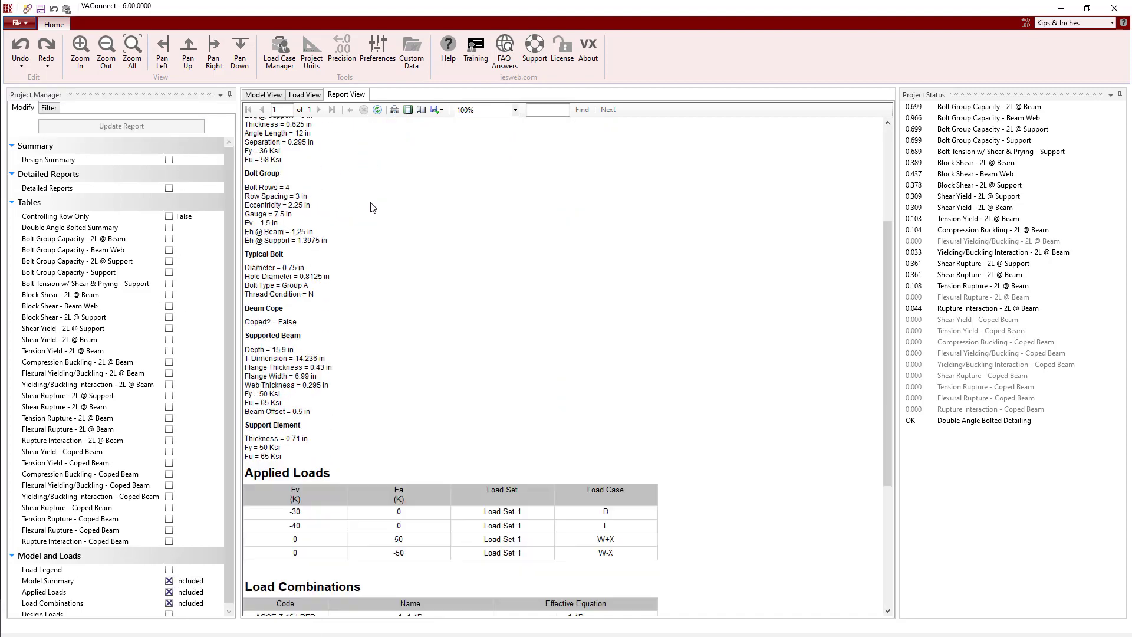
- Deselect the Model Summary, Applied Loads and Load Combinations report sections again
scroll(373, 207, "down", 5)
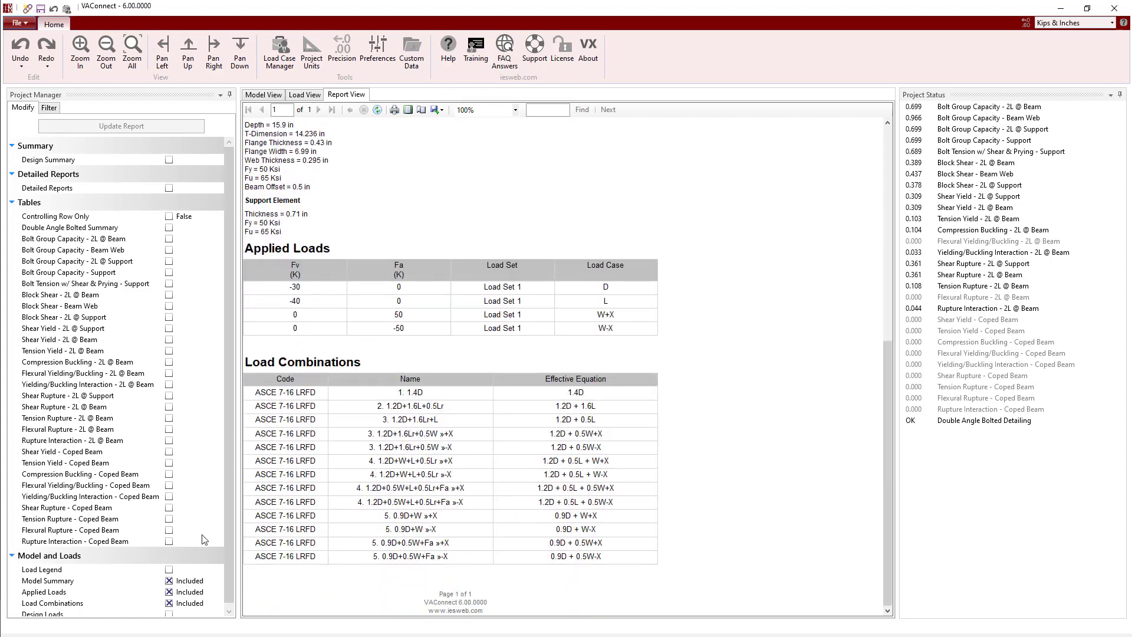
left_click(170, 581)
left_click(170, 592)
left_click(170, 603)
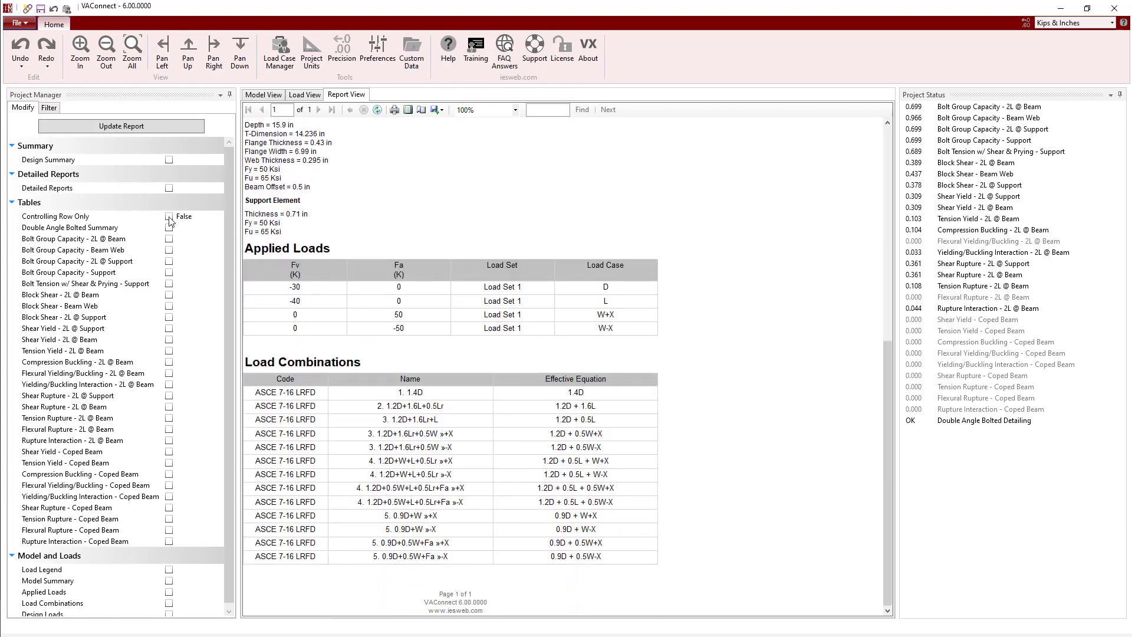
- Preview the report with Detailed Reports included and review the detailed calculations
left_click(170, 189)
left_click(164, 129)
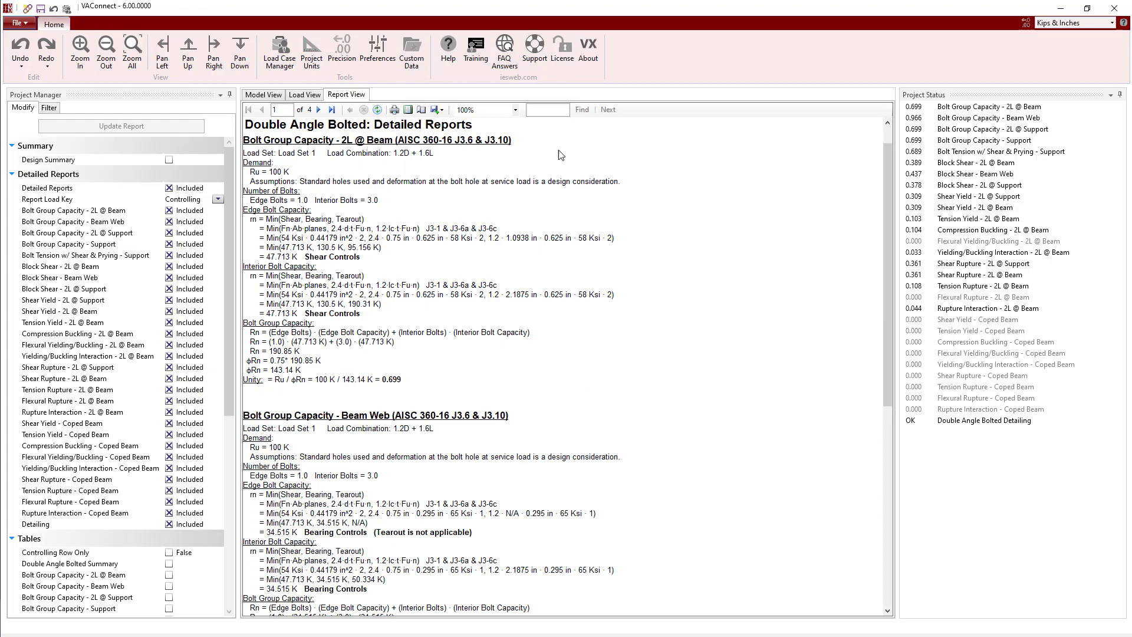
scroll(657, 177, "down", 9)
scroll(656, 177, "down", 20)
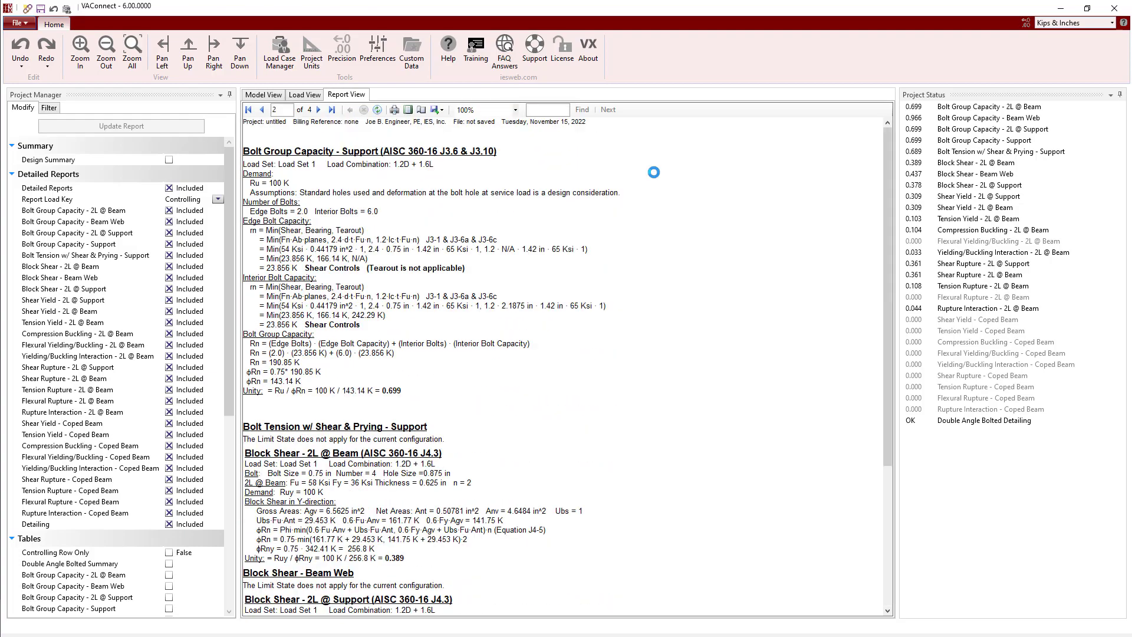
scroll(657, 177, "down", 15)
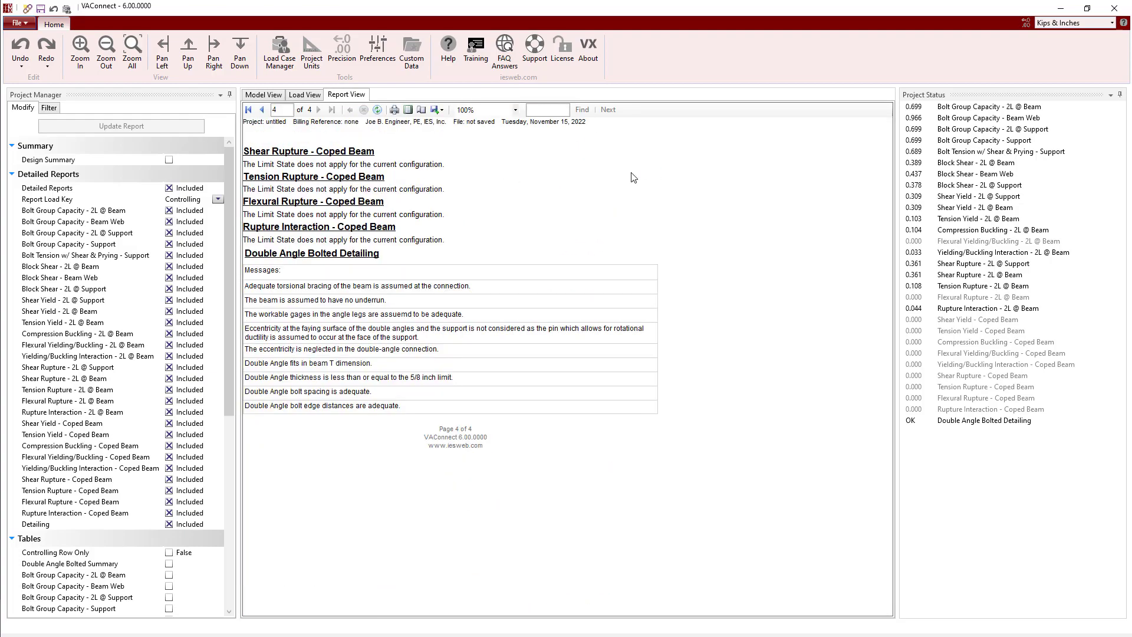
- Regenerate the report with Bolt Tension with prying, Block Shear 2L @ Beam and Beam Web tables
left_click(169, 188)
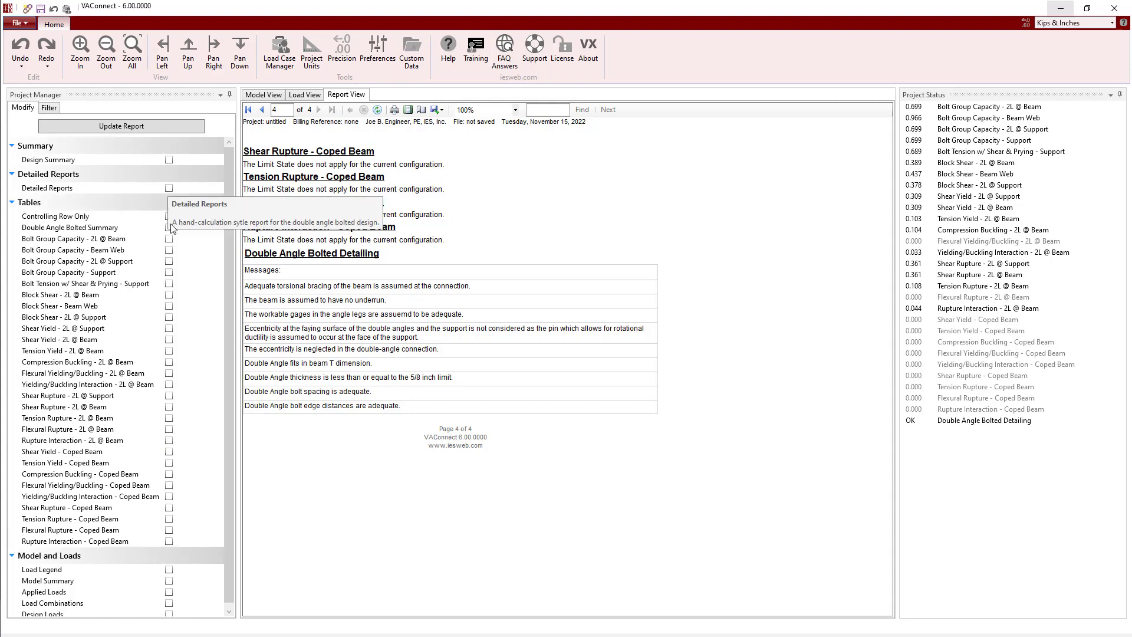
left_click(169, 284)
left_click(169, 295)
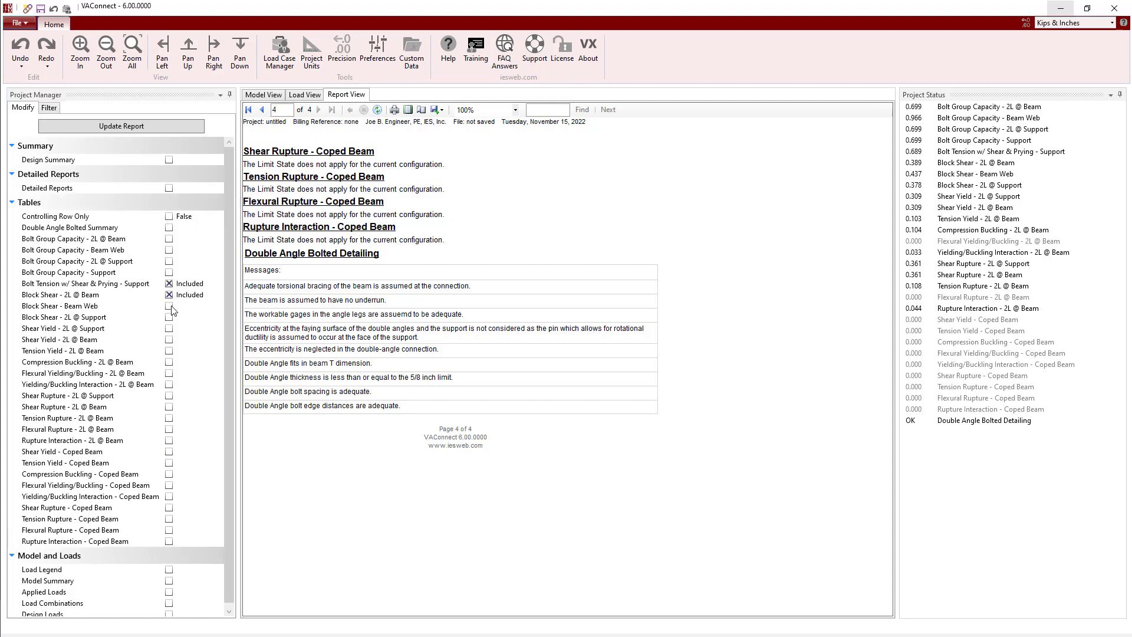
left_click(169, 306)
left_click(164, 127)
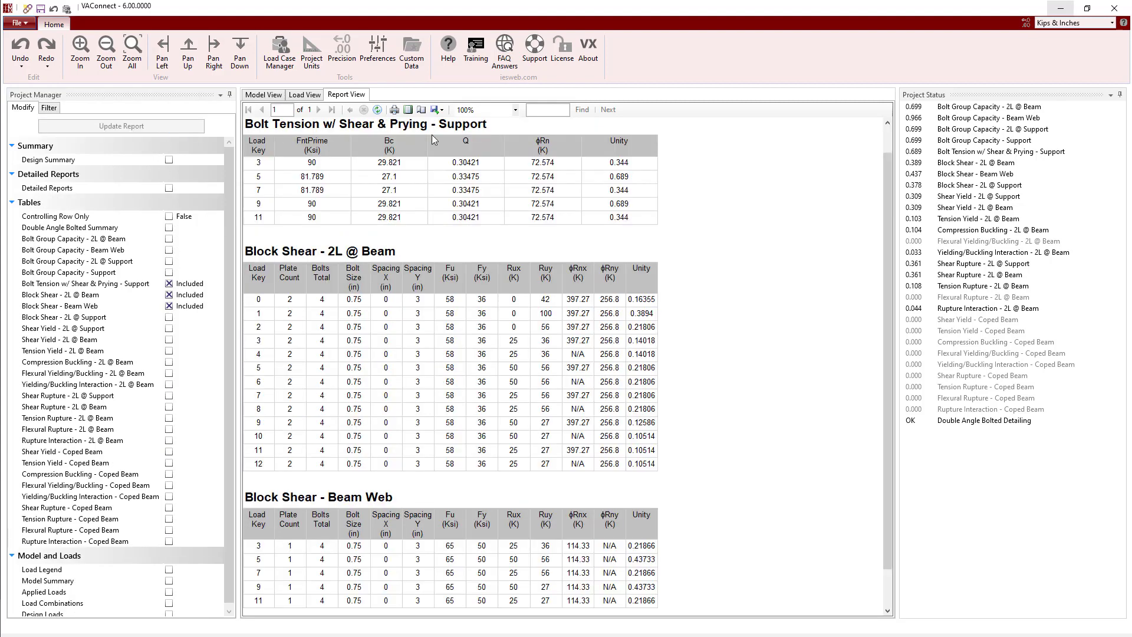